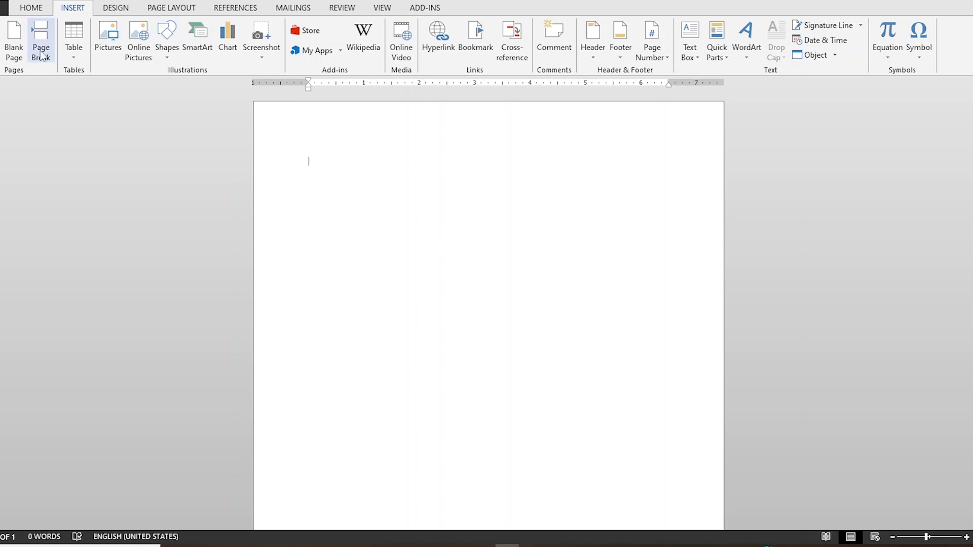
Step: Change the blank document's page orientation to landscape
click(173, 10)
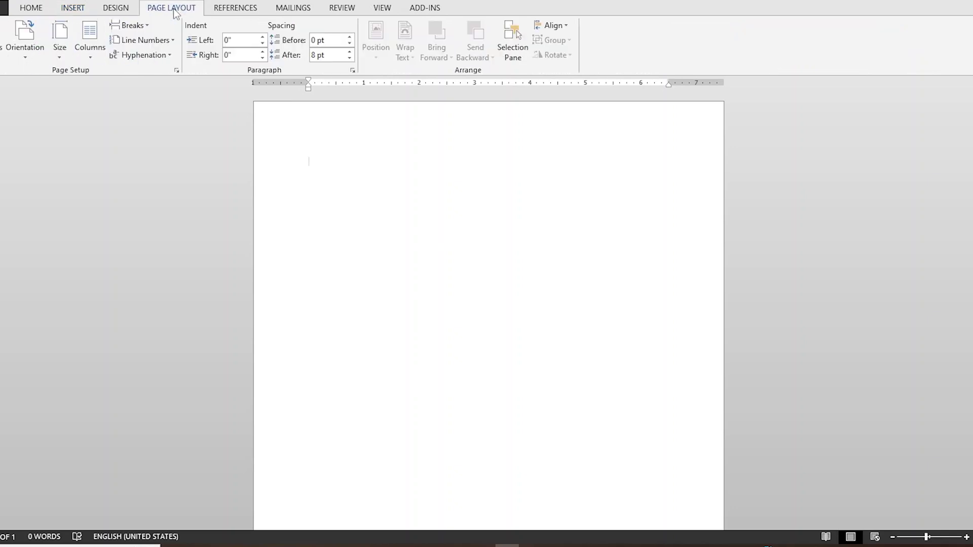
click(28, 60)
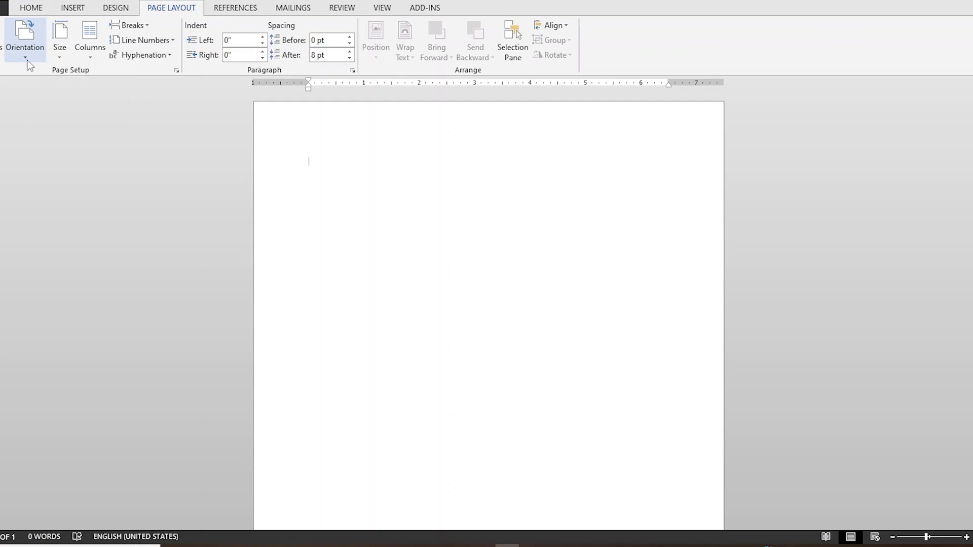
click(46, 100)
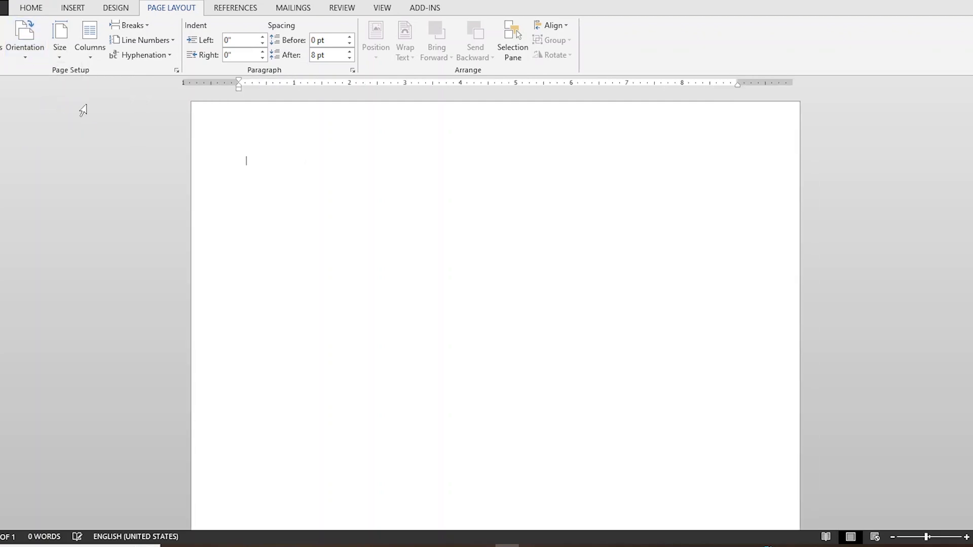
Step: Set custom page margins of 0.2" for the top, bottom, left and right sides
click(1, 46)
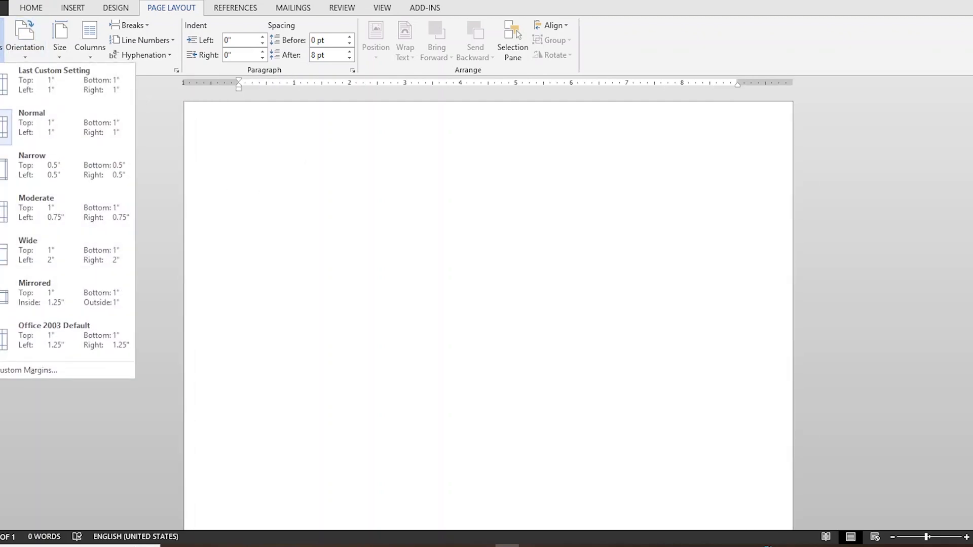
click(22, 373)
click(341, 104)
click(304, 103)
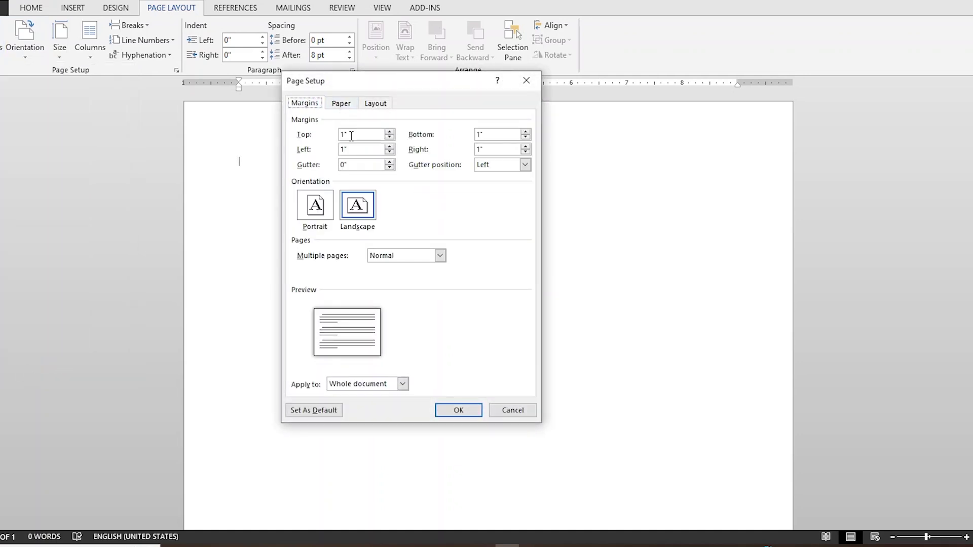
click(336, 136)
text(0.2)
click(497, 132)
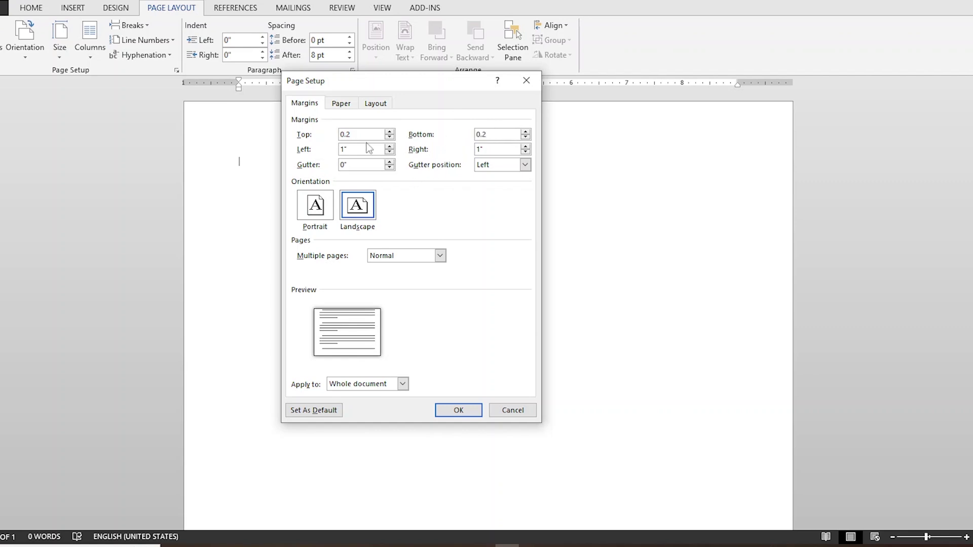
key(Tab)
text(0.2)
key(Tab)
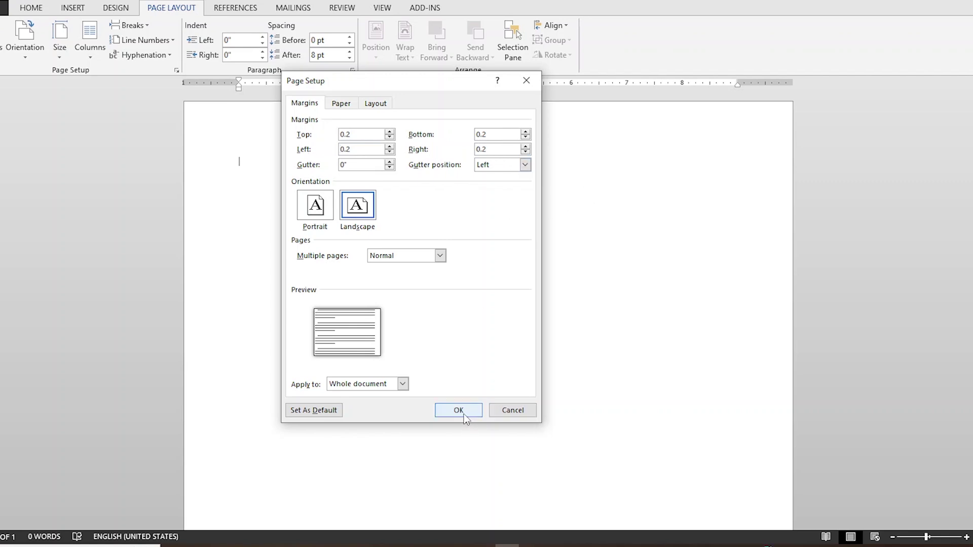
Step: Set a custom paper size 3.5" wide and 2" high and apply the page setup
click(340, 106)
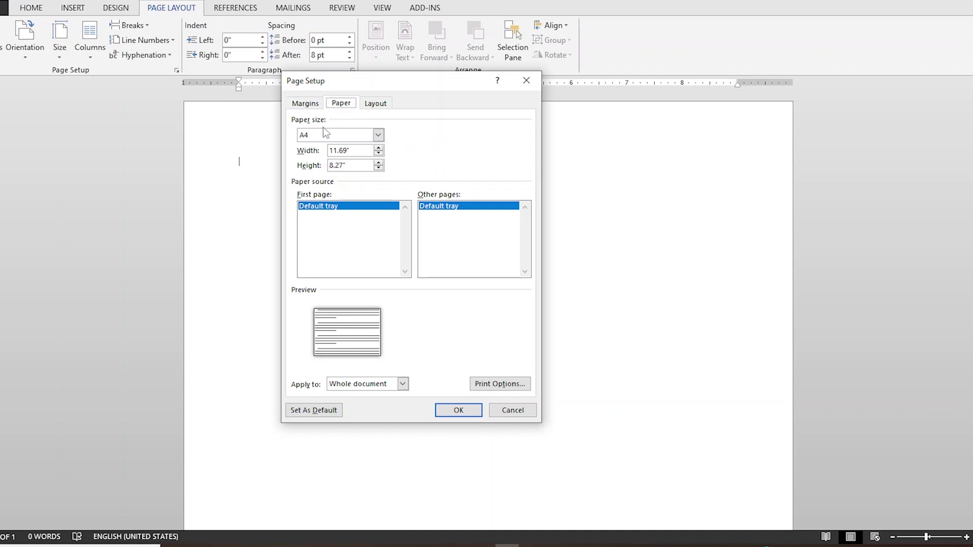
click(326, 133)
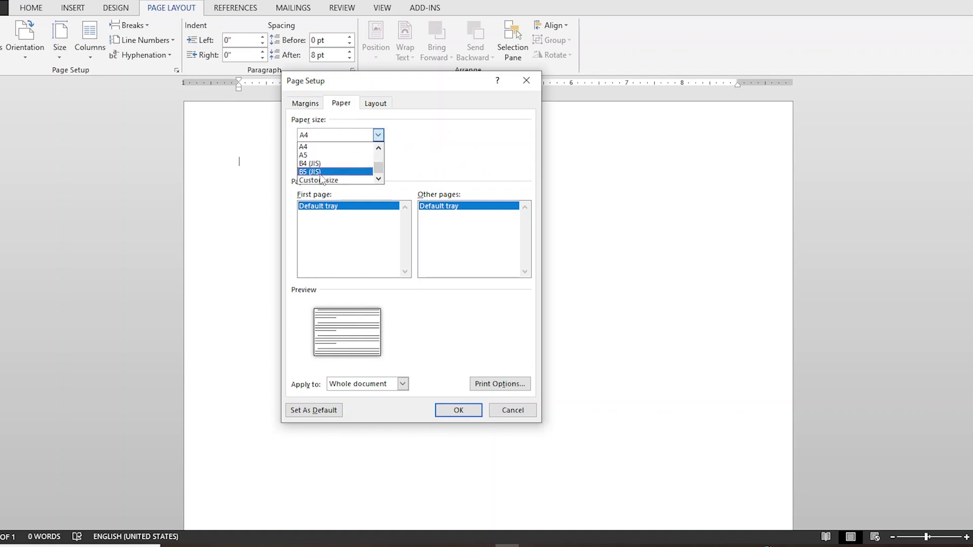
click(346, 180)
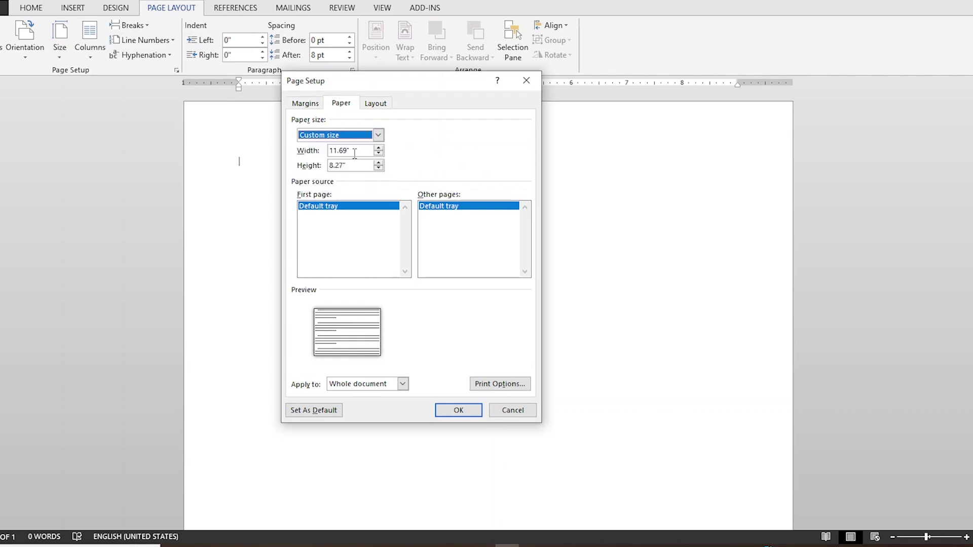
drag(354, 152, 318, 151)
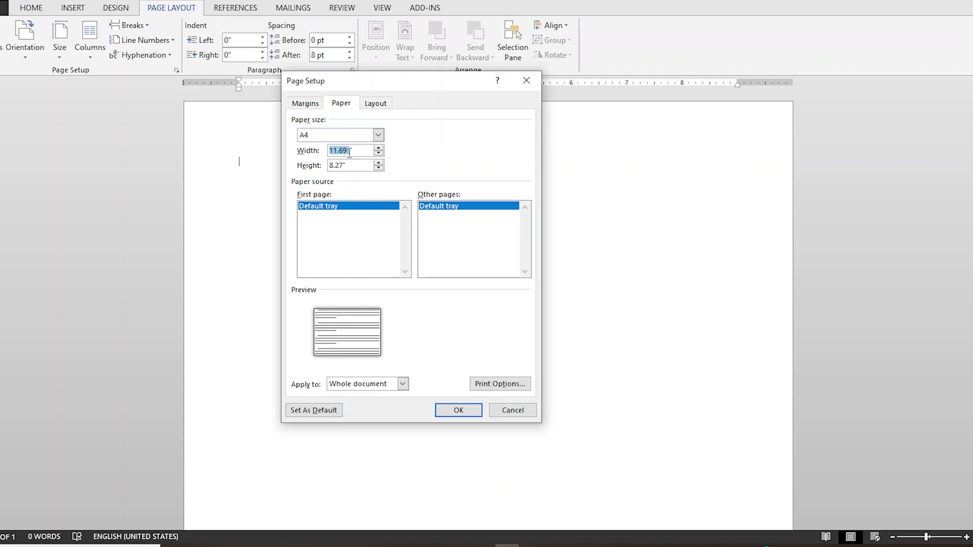
text(3.5)
key(Tab)
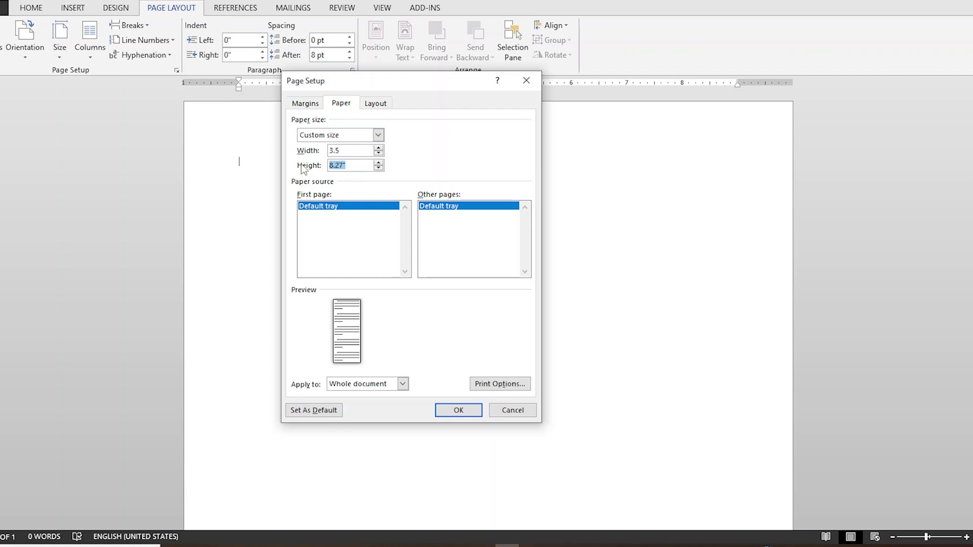
text(2)
click(466, 409)
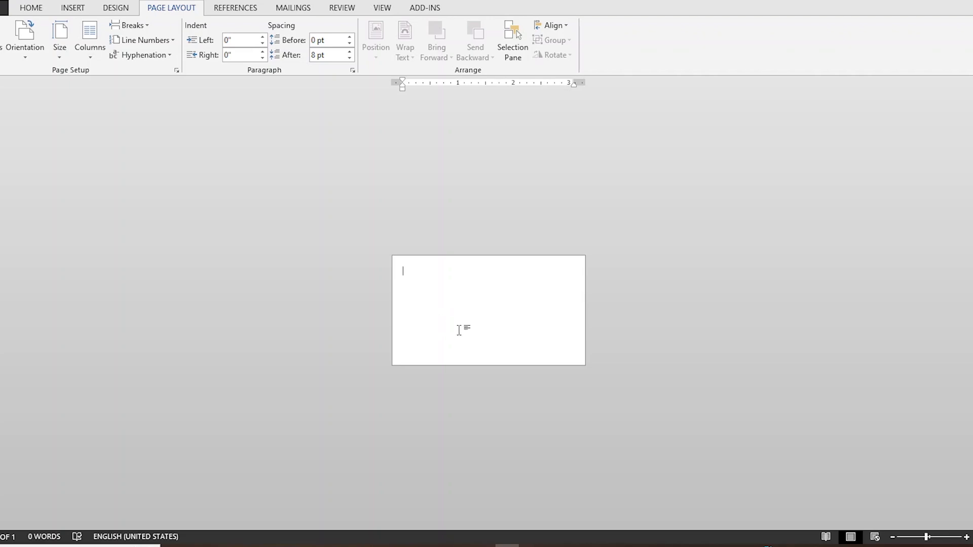
Step: Draw an oval about 2.15" high and 1.88" wide on the left part of the card, running past its left edge
scroll(457, 334, up, 5)
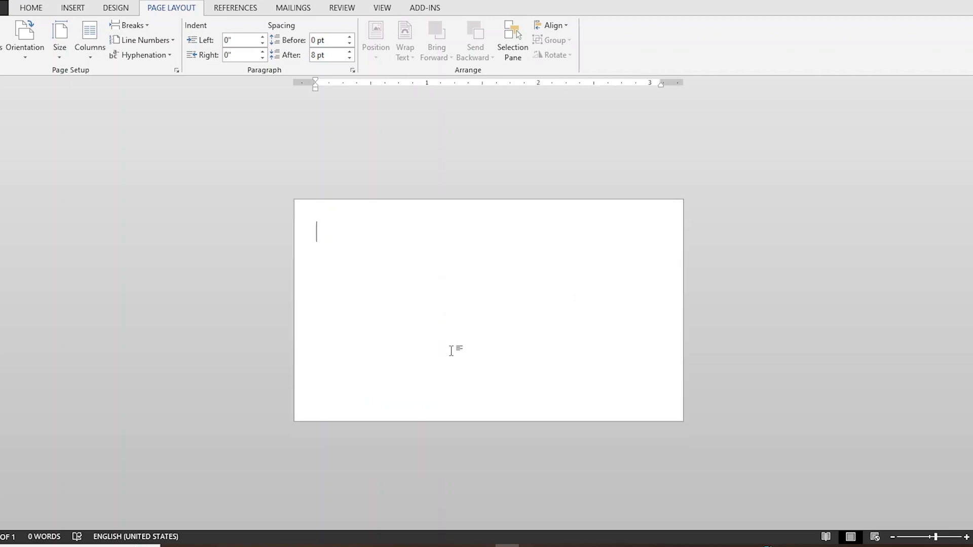
scroll(451, 352, up, 3)
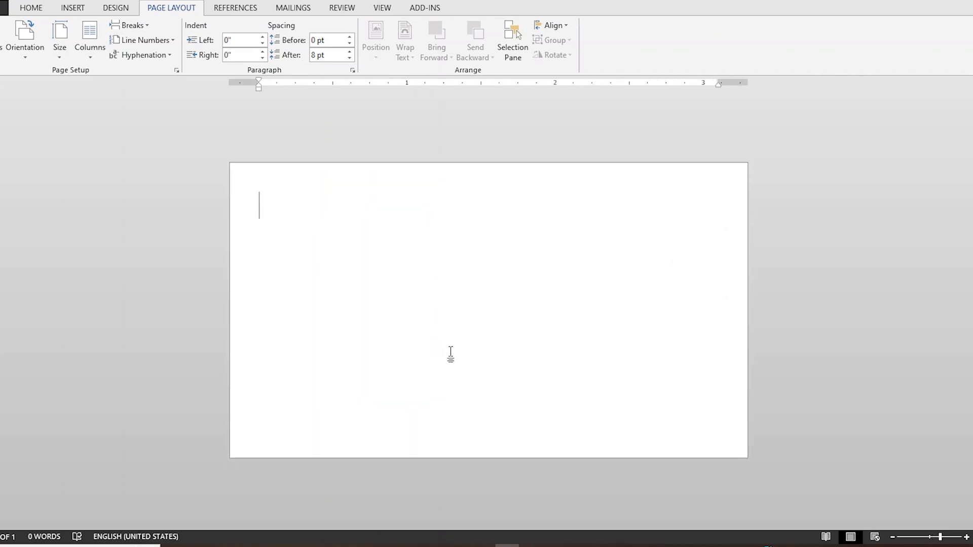
scroll(450, 355, up, 3)
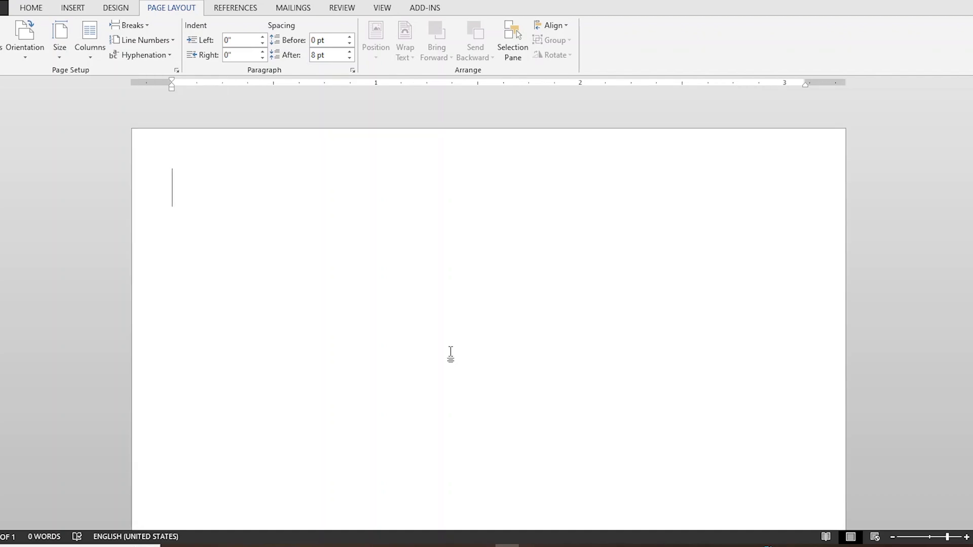
scroll(451, 355, down, 1)
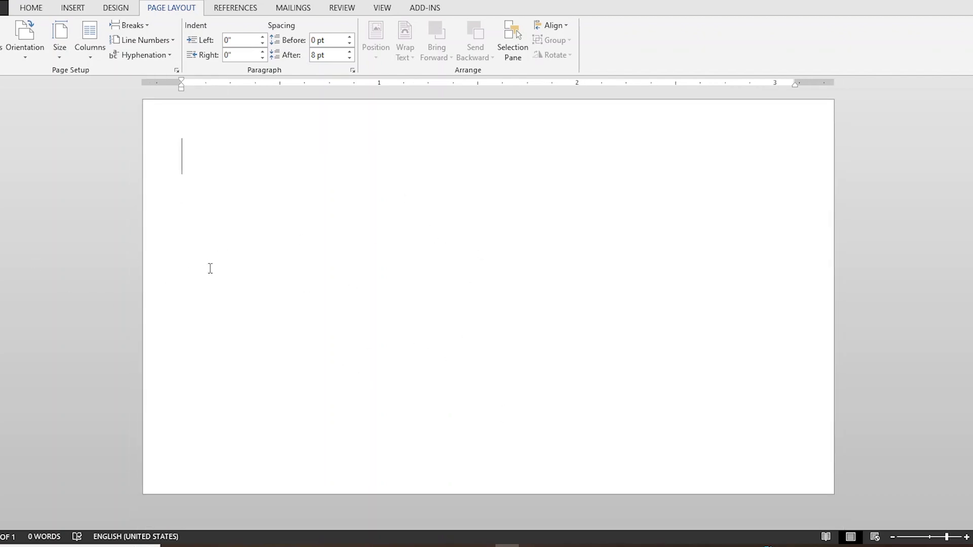
click(72, 8)
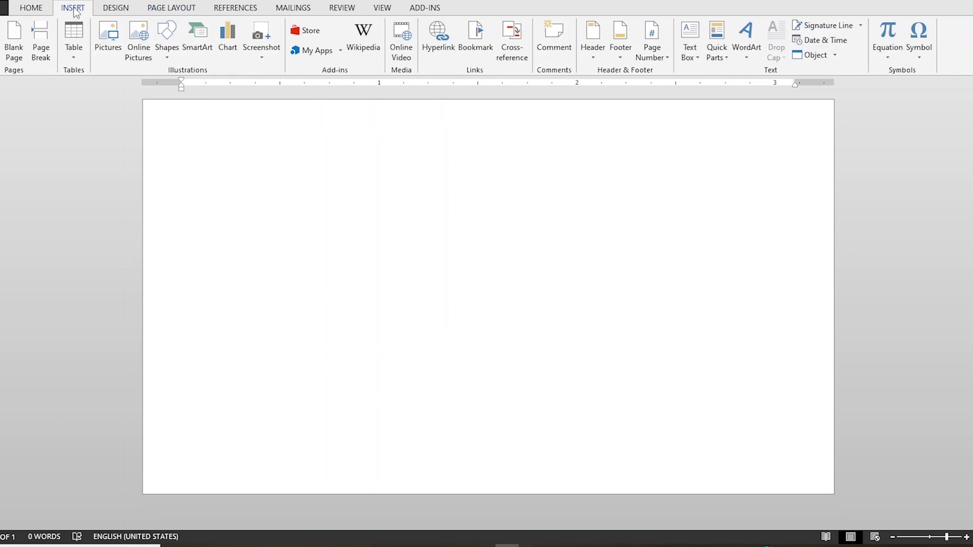
click(163, 55)
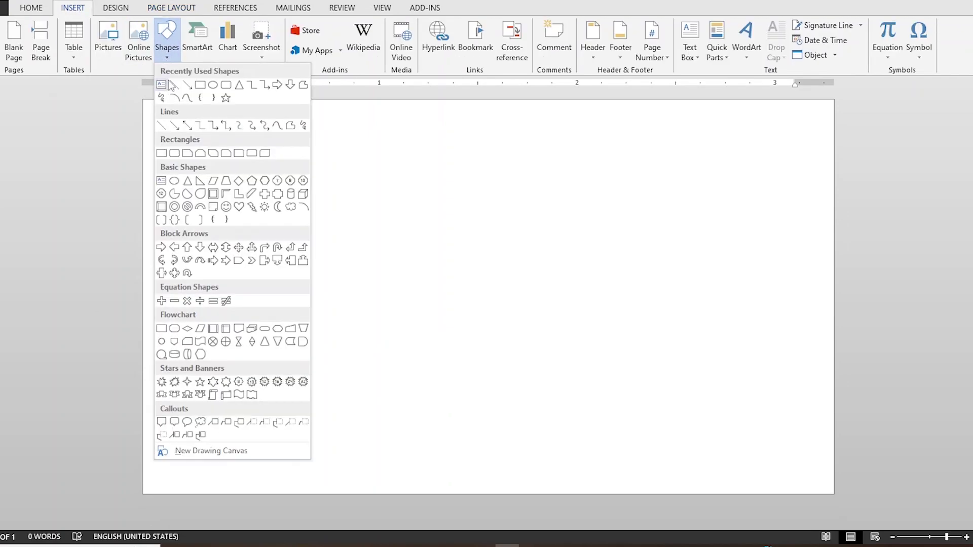
click(213, 85)
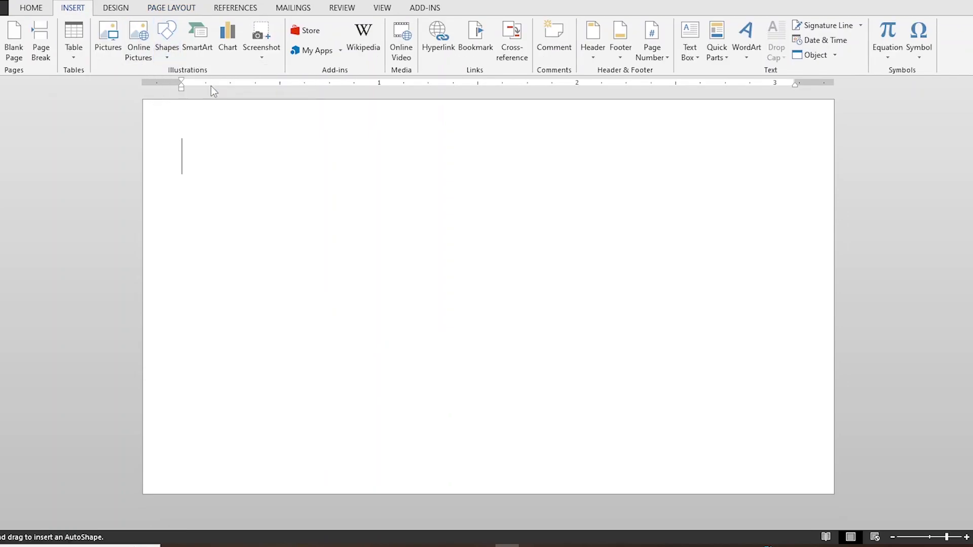
mouse_move(143, 100)
mouse_down()
mouse_move(299, 244)
mouse_move(509, 531)
mouse_move(516, 525)
mouse_up()
mouse_move(351, 317)
mouse_down()
mouse_move(304, 291)
mouse_move(269, 293)
mouse_move(323, 301)
mouse_up()
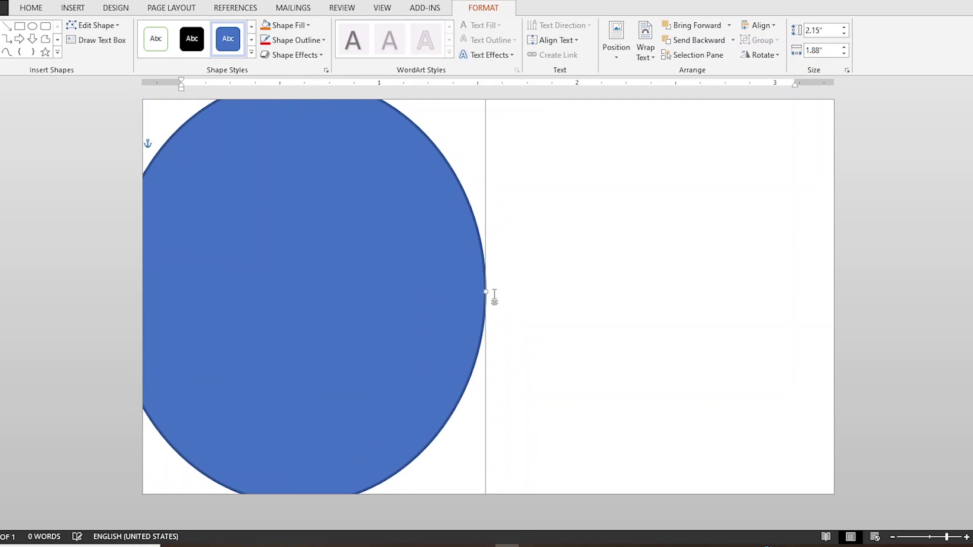
Step: Enlarge the oval to about 2.44" by 2.24" and move it partly off the card's left edge, spanning the full height
drag(486, 291, 521, 289)
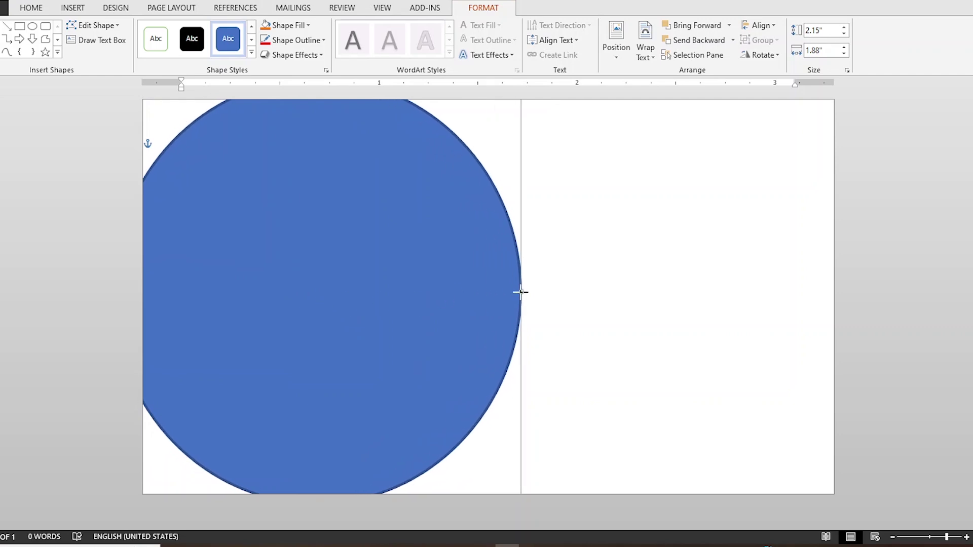
mouse_move(451, 299)
mouse_down()
mouse_move(404, 315)
mouse_move(459, 303)
mouse_up()
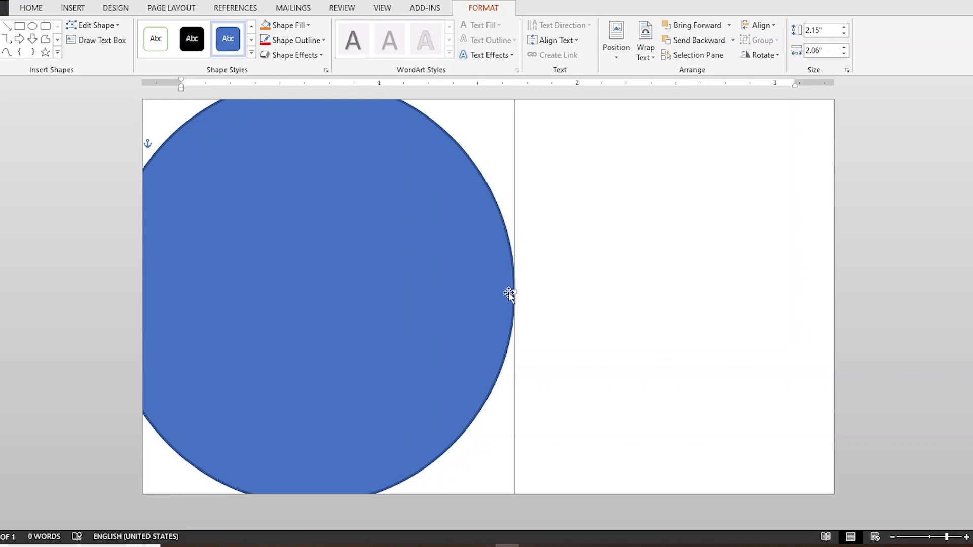
drag(366, 324, 361, 415)
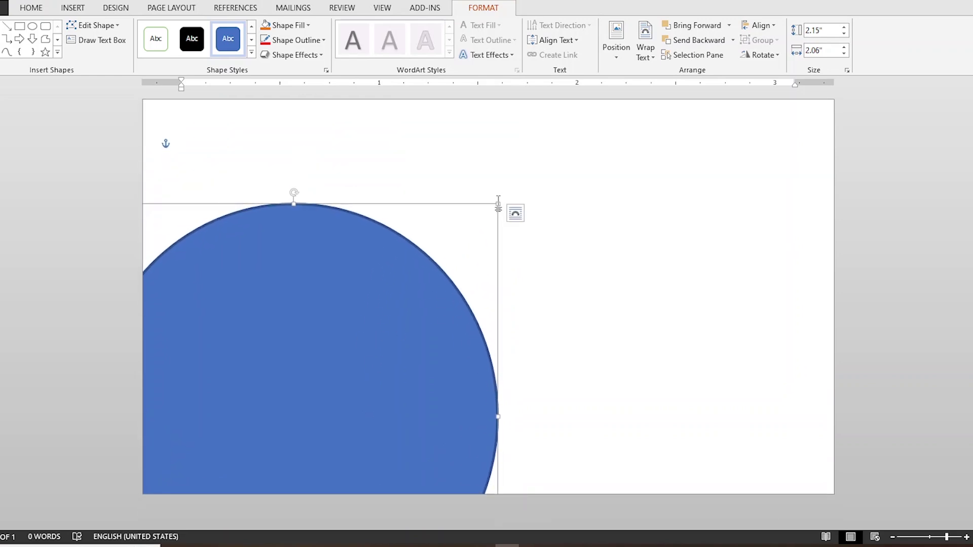
drag(498, 204, 534, 143)
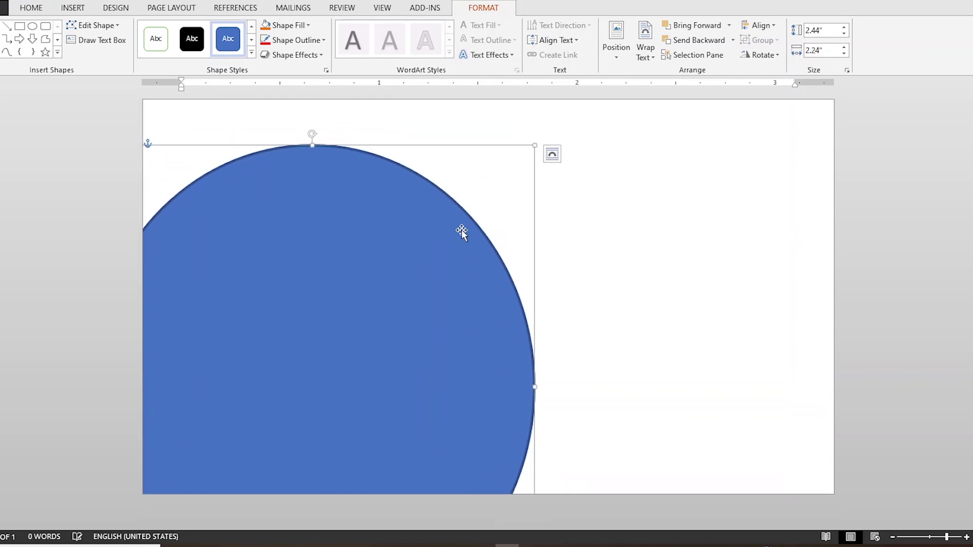
drag(425, 219, 349, 215)
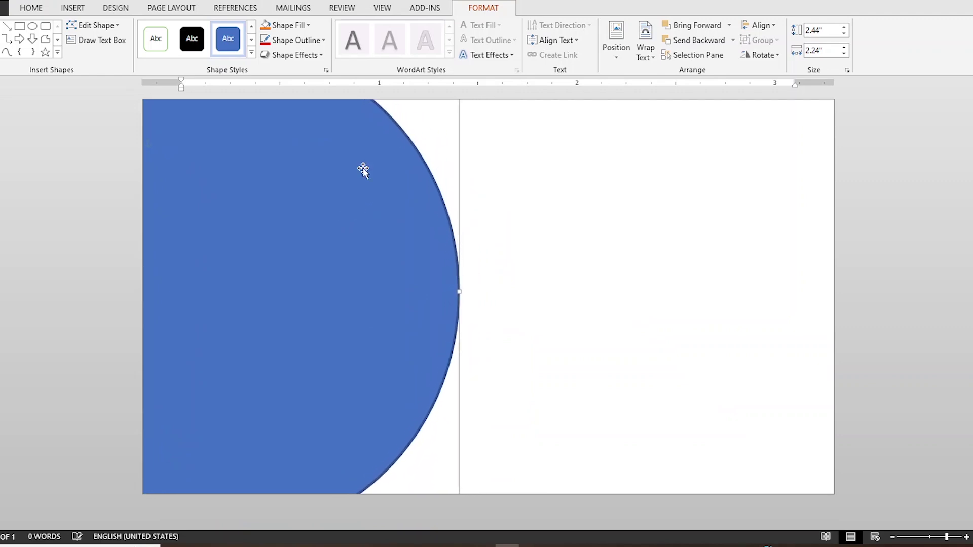
Step: Fill the oval with standard red and give it a standard blue outline
click(286, 26)
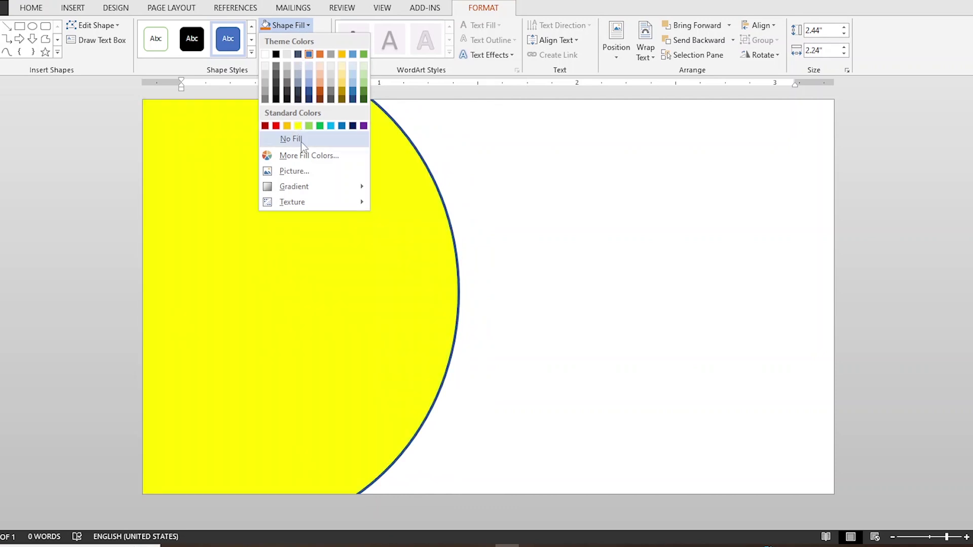
click(276, 126)
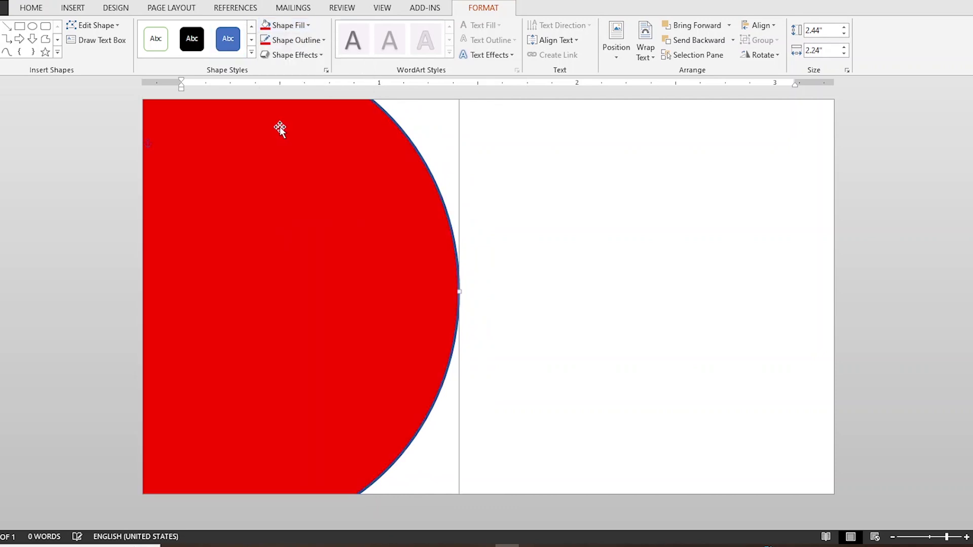
click(305, 41)
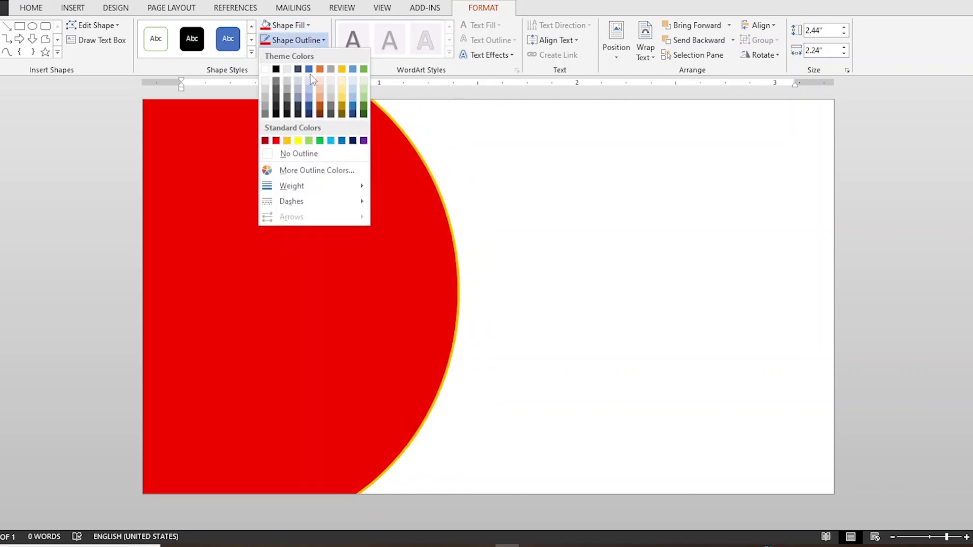
click(296, 40)
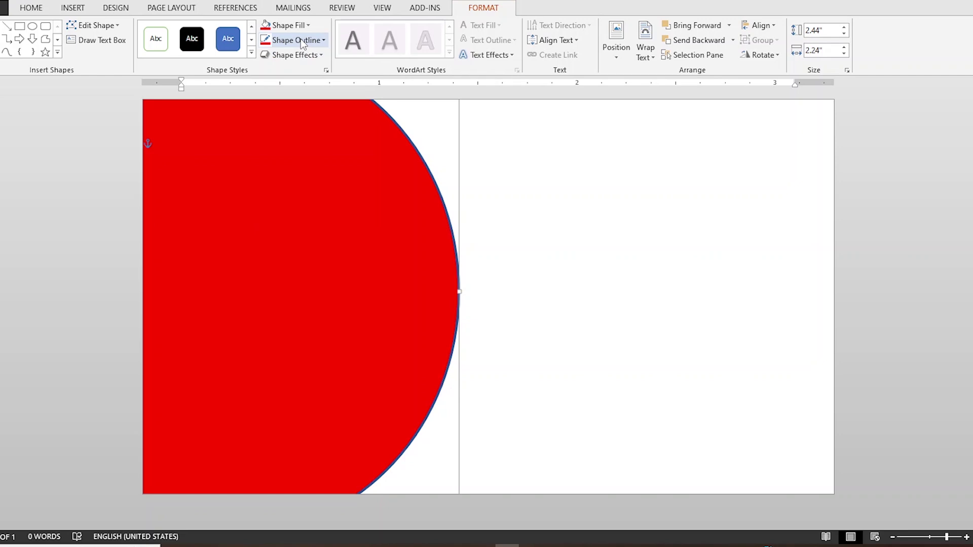
click(302, 42)
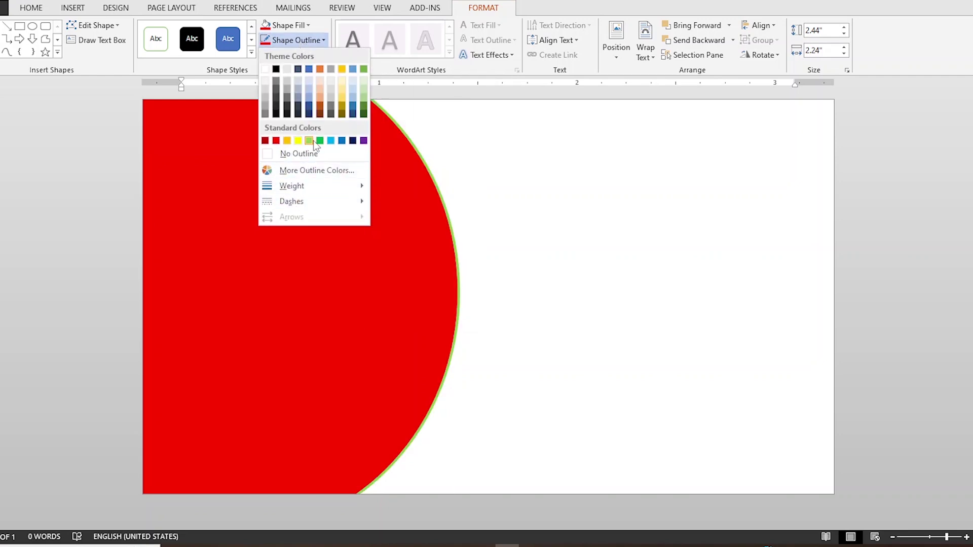
click(342, 141)
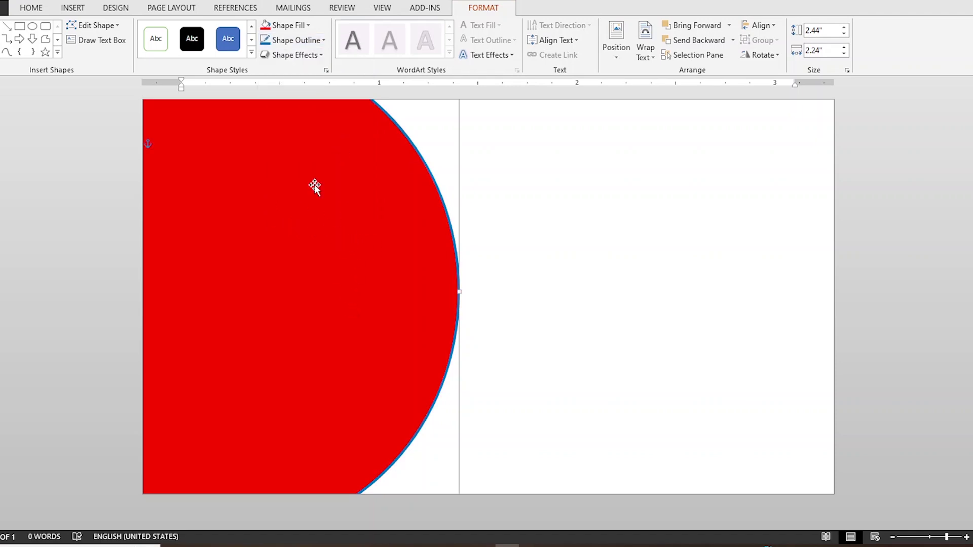
Step: Duplicate the red oval, apply the black shape style to the copy, and place it slightly left so a red crescent shows
drag(336, 243, 419, 261)
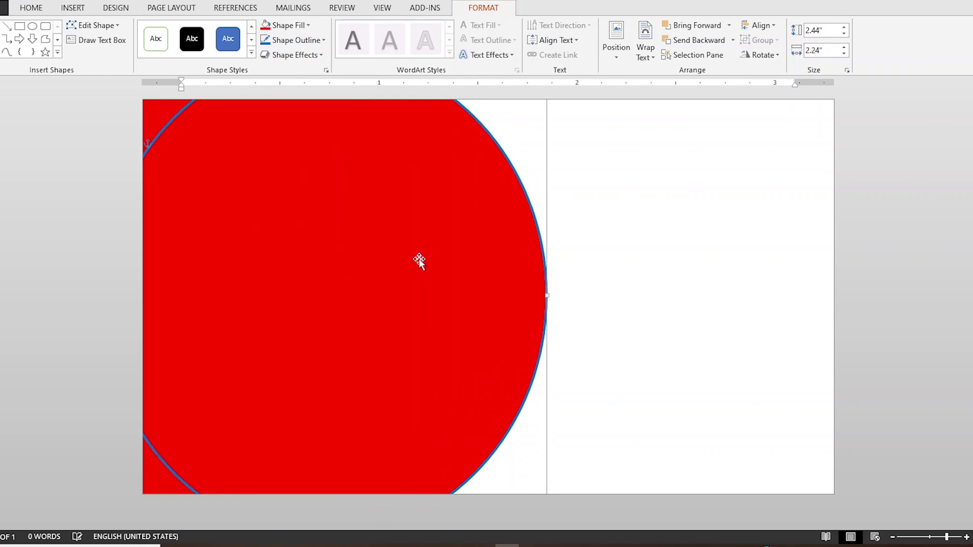
click(192, 41)
drag(350, 248, 267, 235)
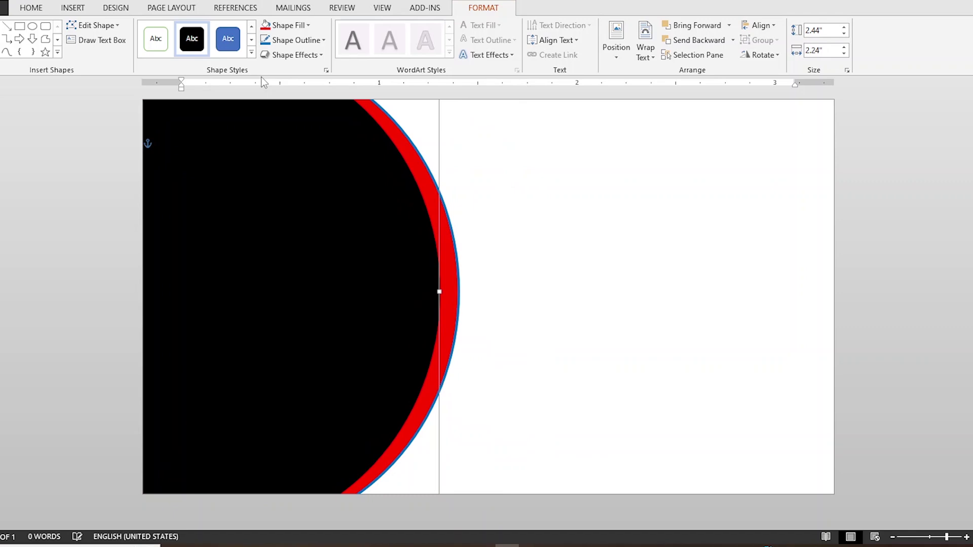
Step: Fill the black oval with a dark gray from the standard palette of additional fill colors
click(305, 25)
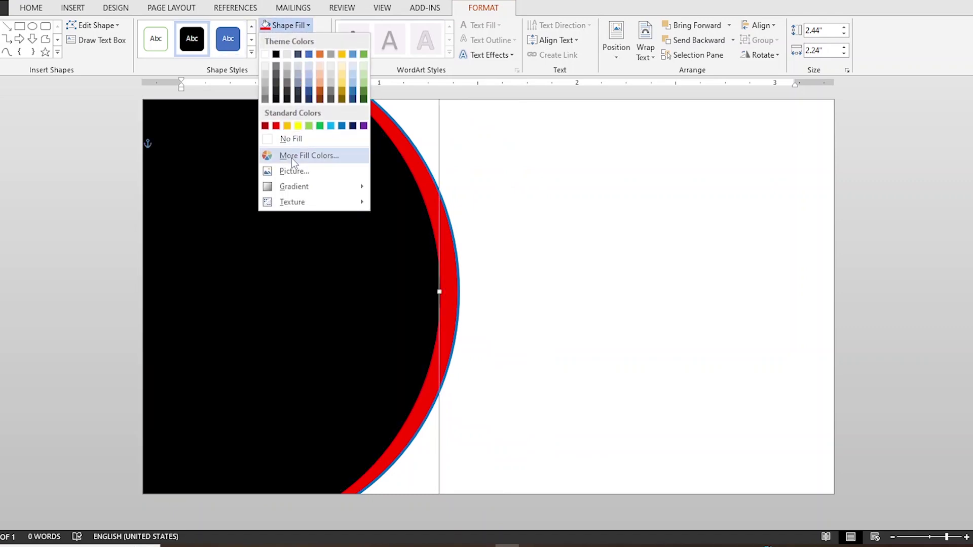
click(291, 157)
click(569, 279)
click(660, 128)
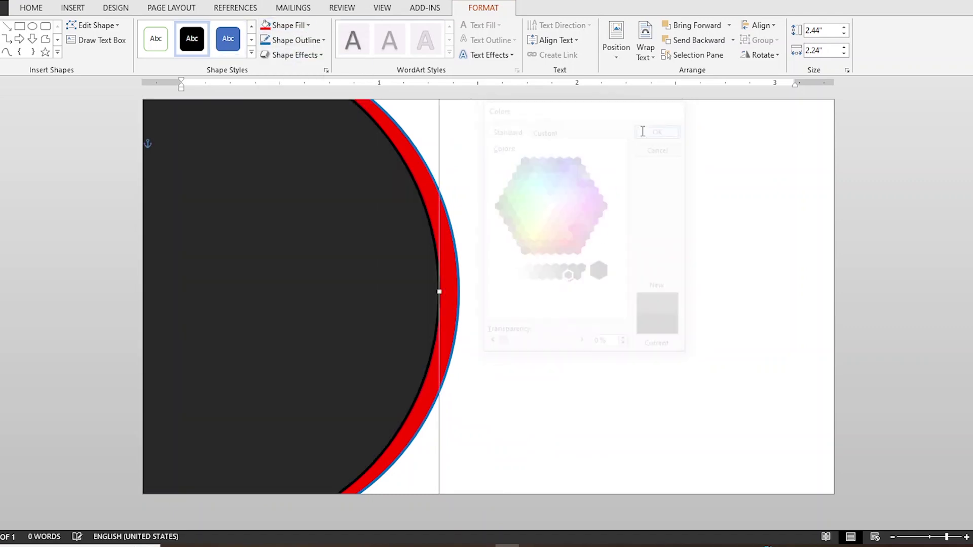
Step: Try a standard dark blue outline on the dark gray oval, and give it a standard orange (gold) outline instead
click(300, 40)
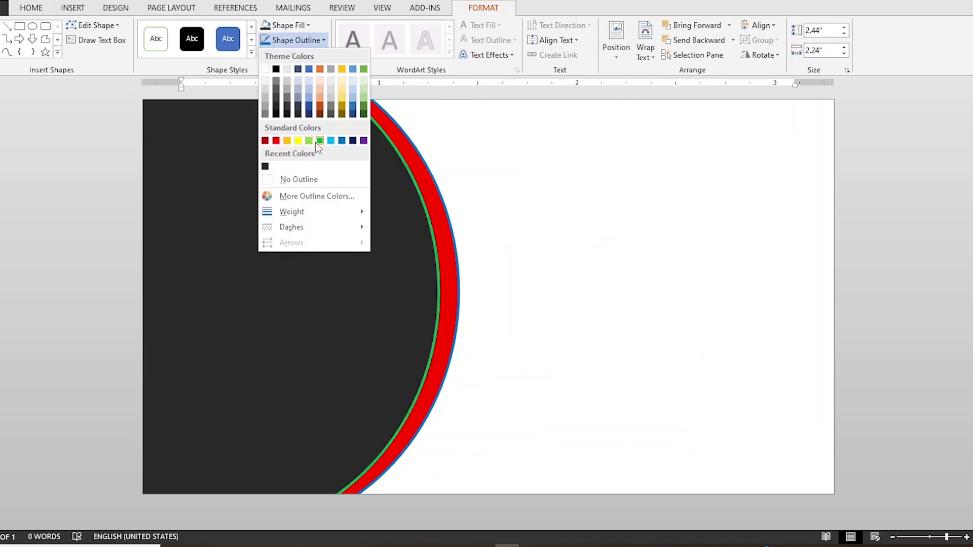
click(352, 141)
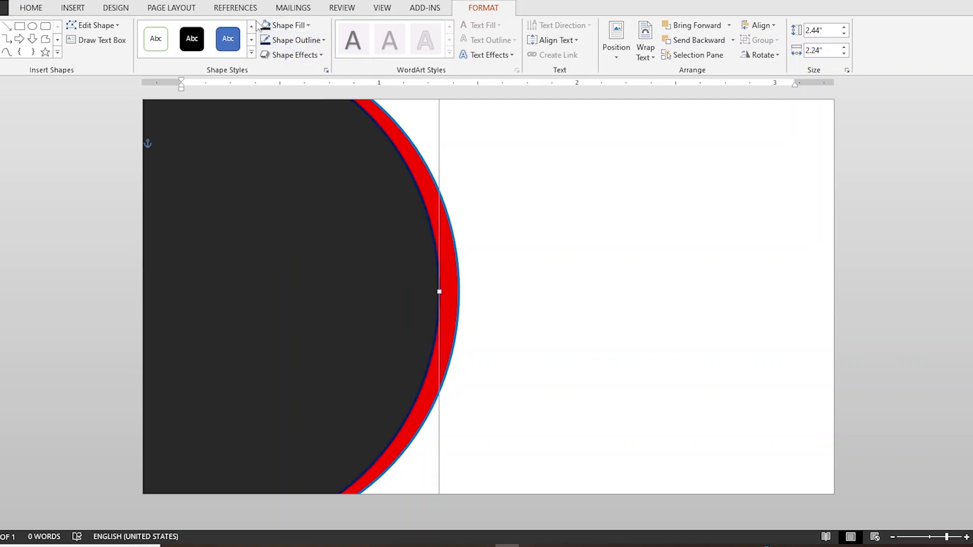
click(301, 42)
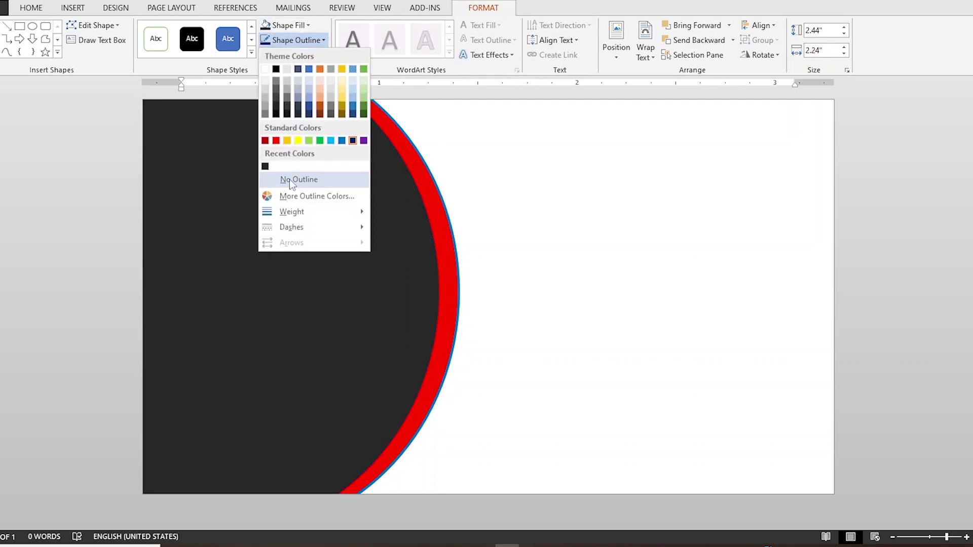
click(287, 140)
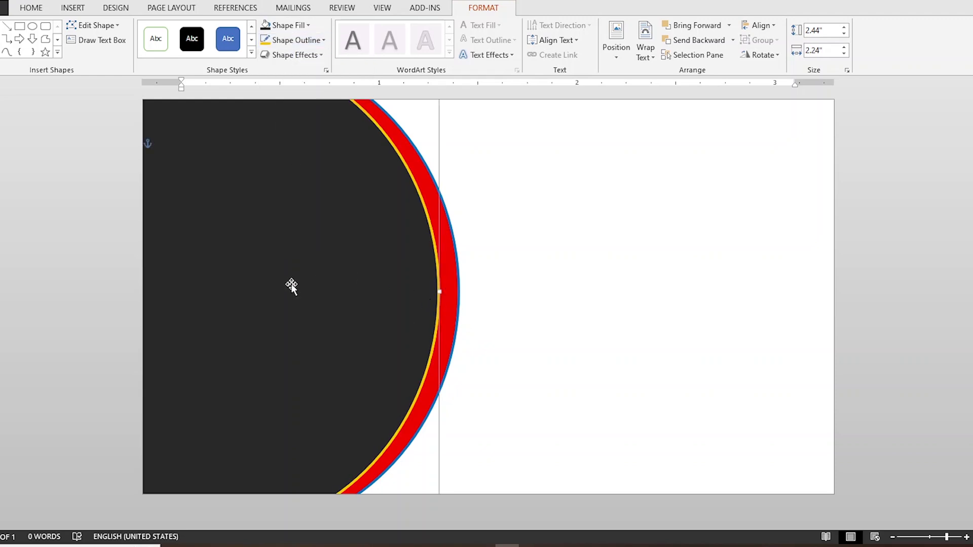
Step: Rotate the dark gray oval slightly counterclockwise and reposition it over the red oval so the red crescent tapers toward the card's lower edge
drag(288, 281, 297, 283)
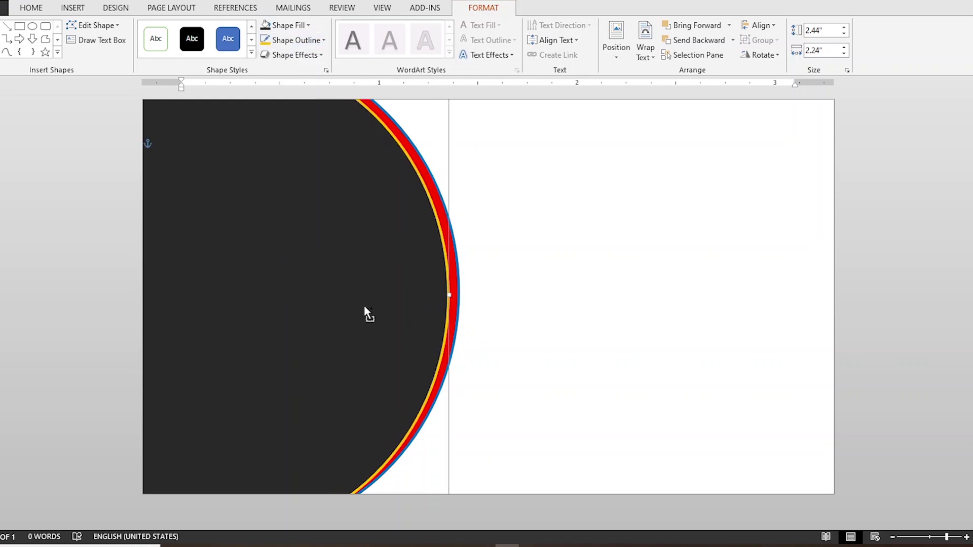
scroll(364, 306, down, 2)
drag(355, 265, 365, 291)
drag(358, 233, 414, 306)
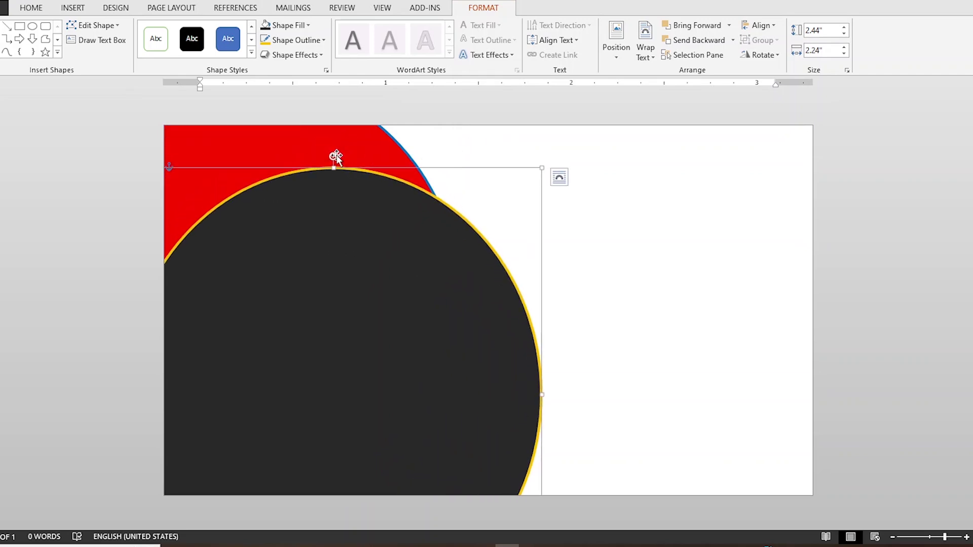
drag(334, 156, 306, 159)
click(375, 206)
drag(328, 271, 262, 219)
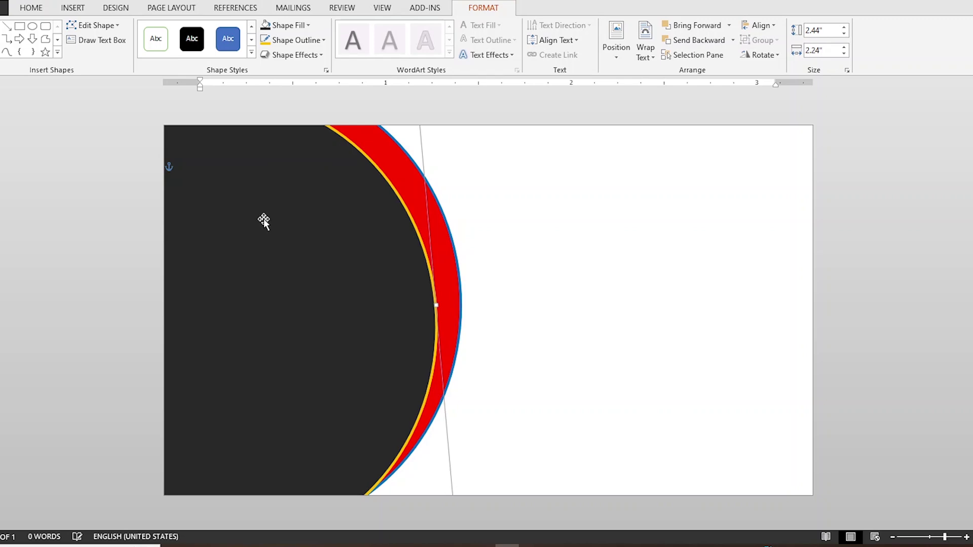
click(285, 217)
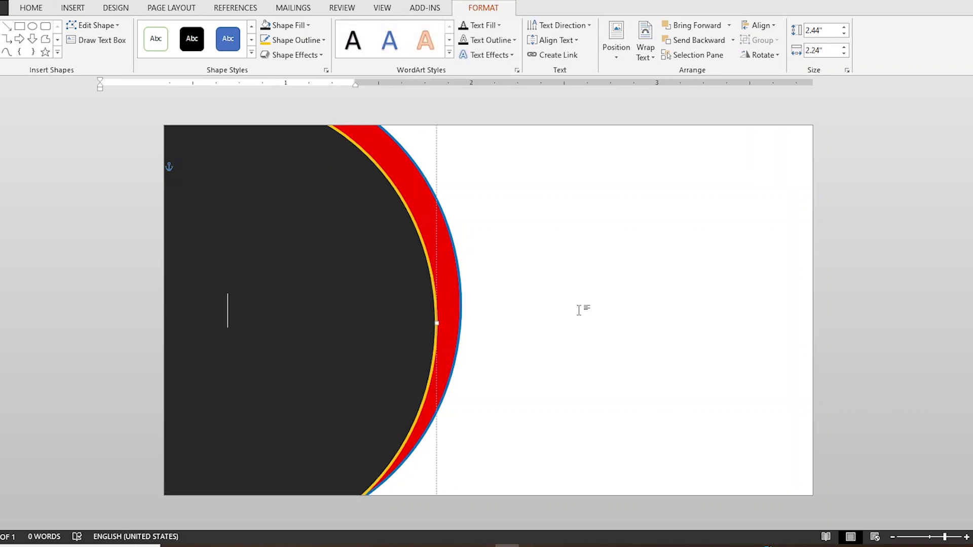
click(512, 250)
click(425, 245)
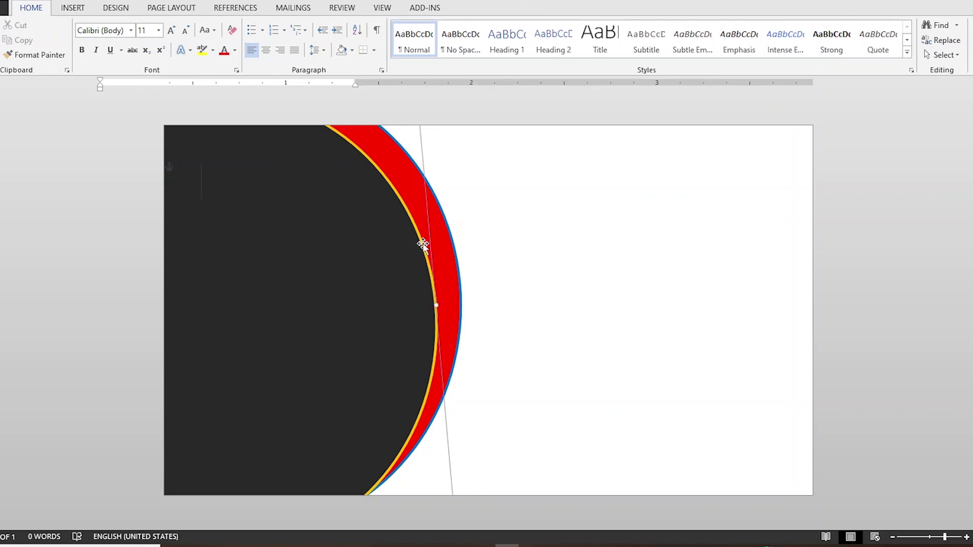
click(352, 241)
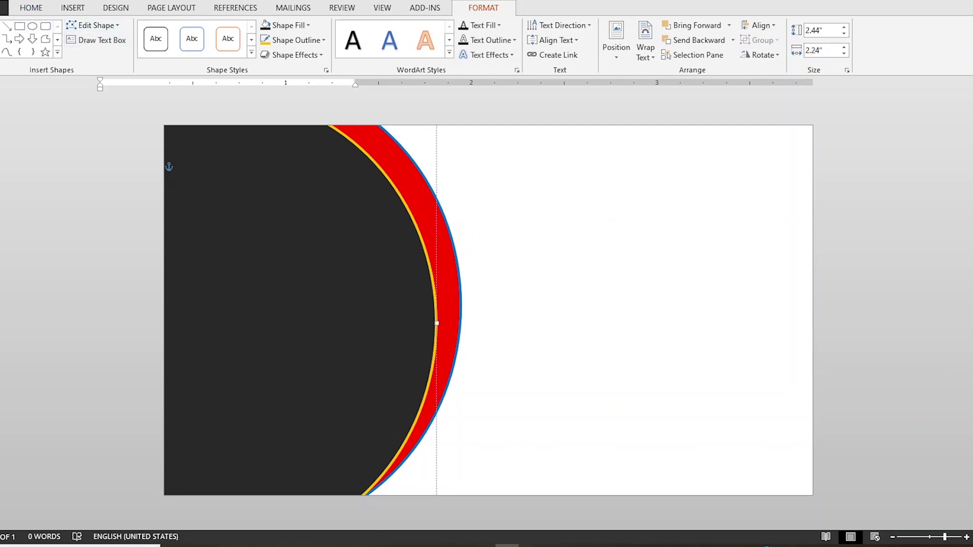
Step: Draw a text box about 0.65" high and 0.84" wide on the card's right half and fill it with the picture thetechvai .png
click(96, 40)
drag(553, 192, 704, 313)
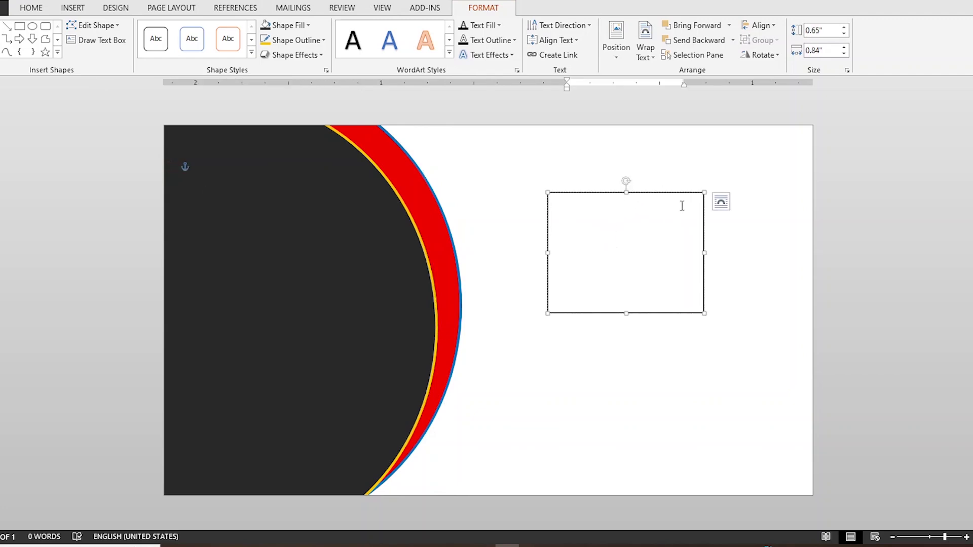
click(288, 25)
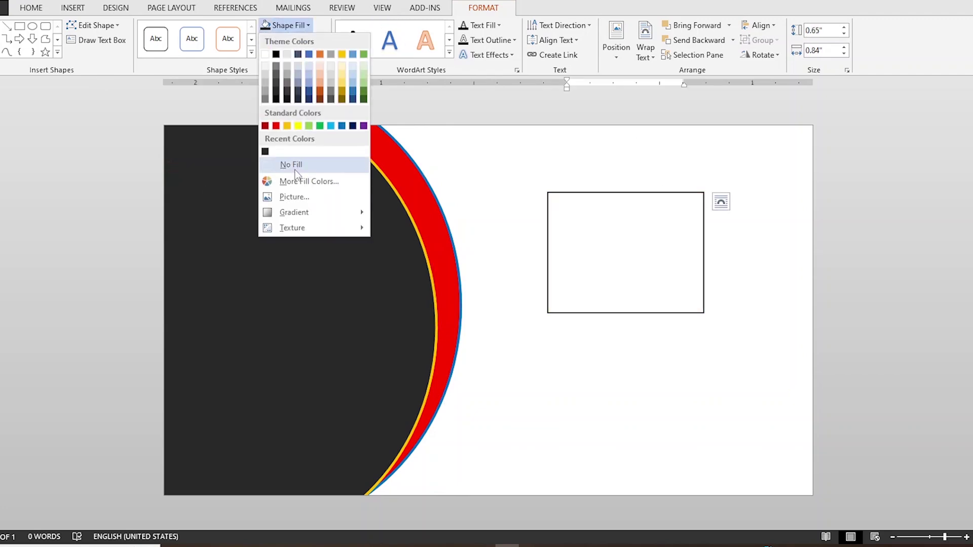
click(297, 197)
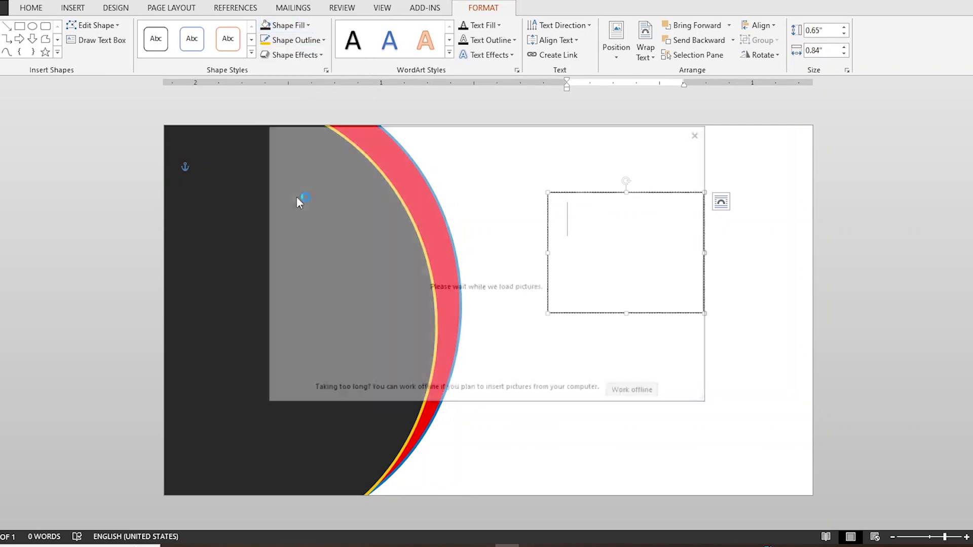
click(375, 197)
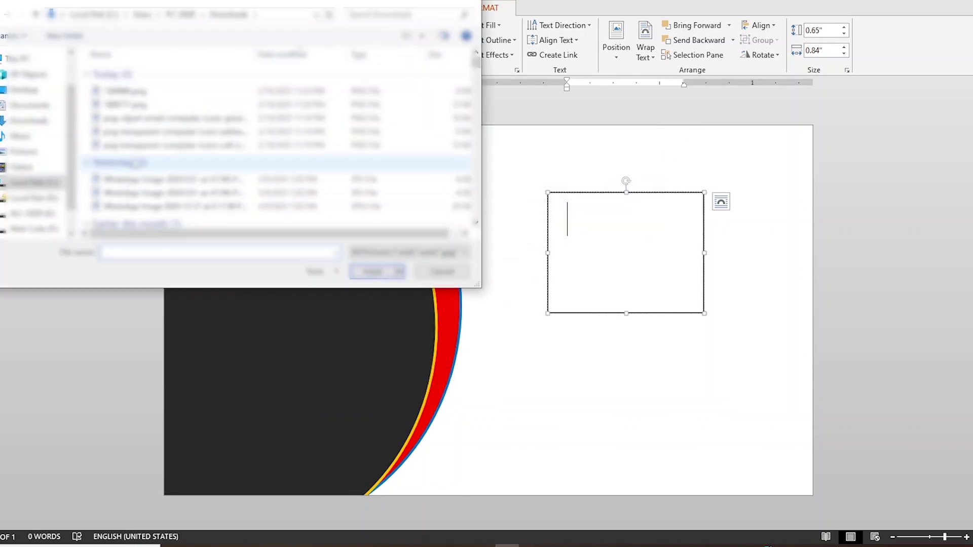
click(22, 90)
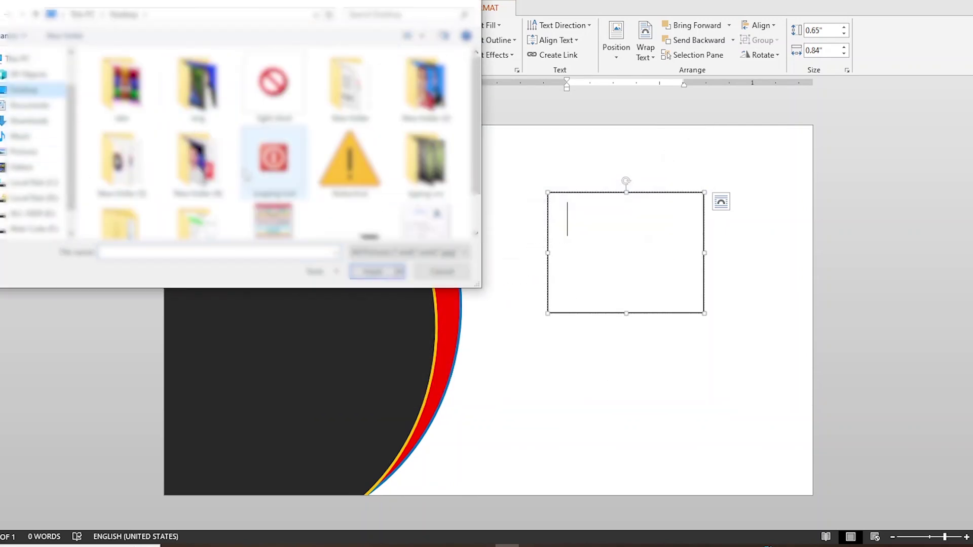
double_click(347, 180)
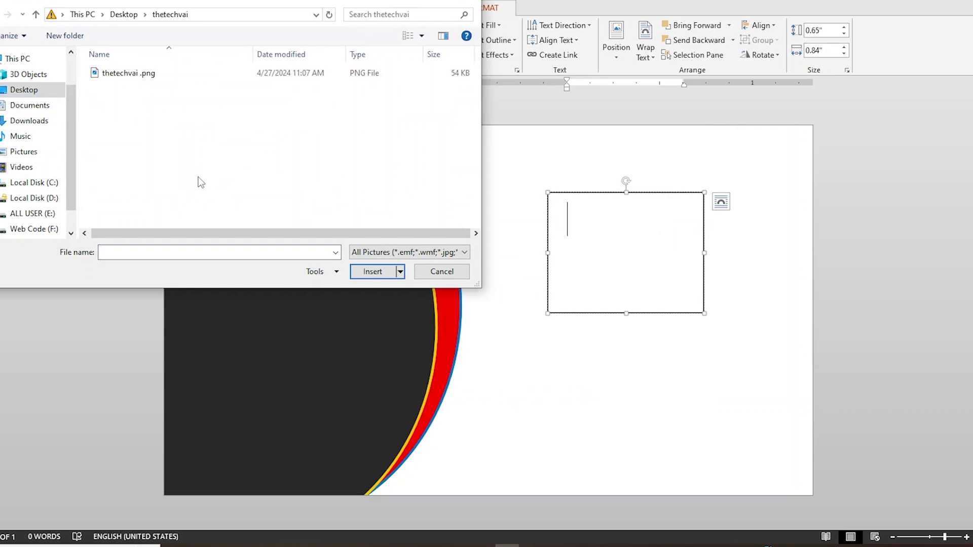
double_click(126, 77)
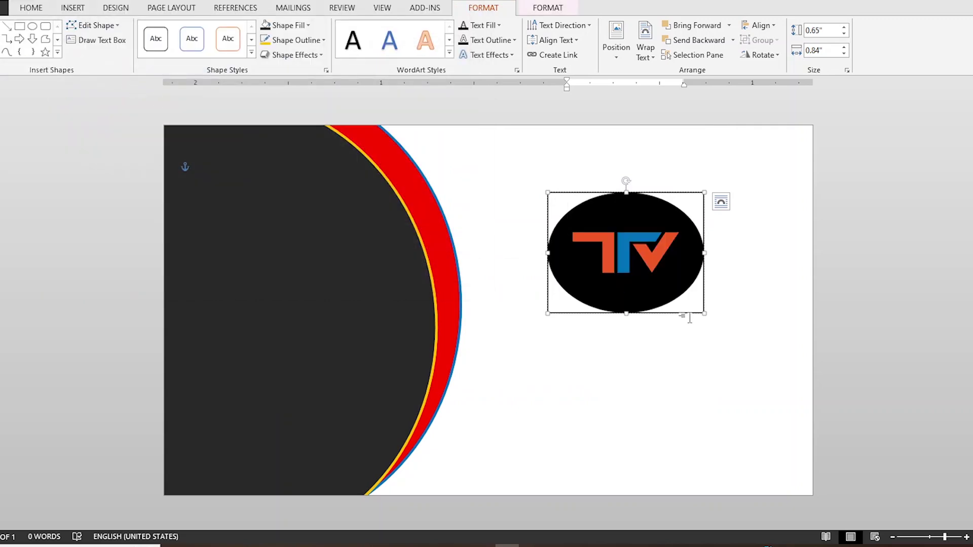
Step: Resize the logo box to about 0.74" high by 0.76" wide and remove its outline
drag(704, 313, 690, 330)
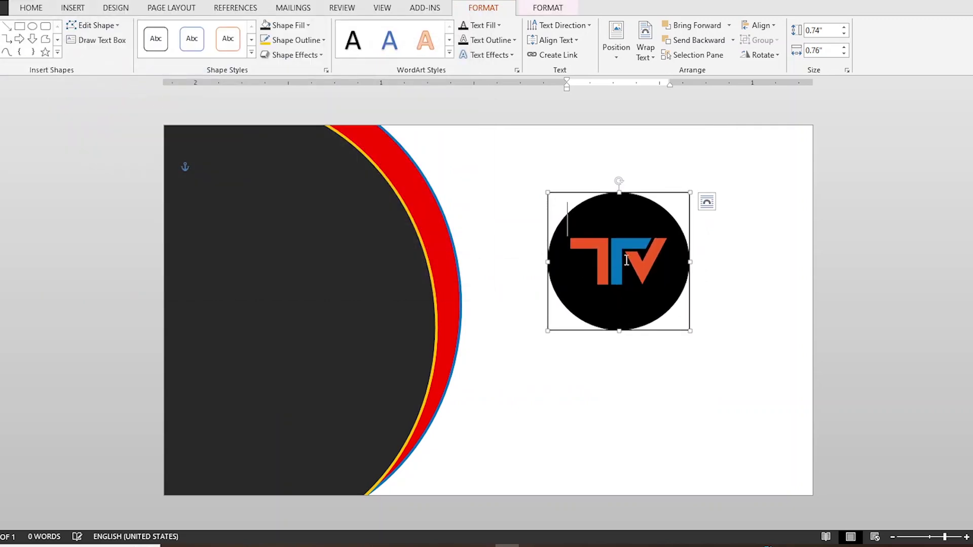
click(694, 271)
click(634, 282)
click(296, 39)
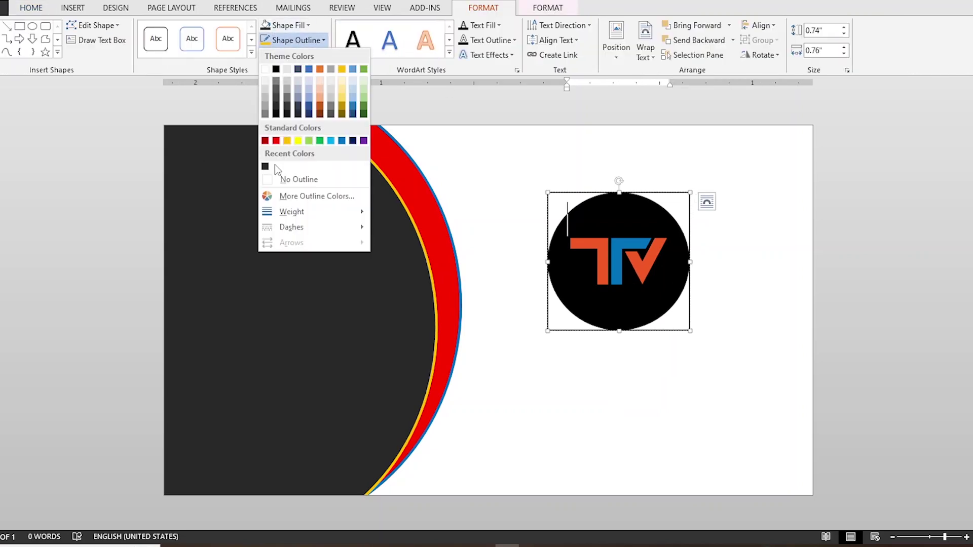
click(296, 180)
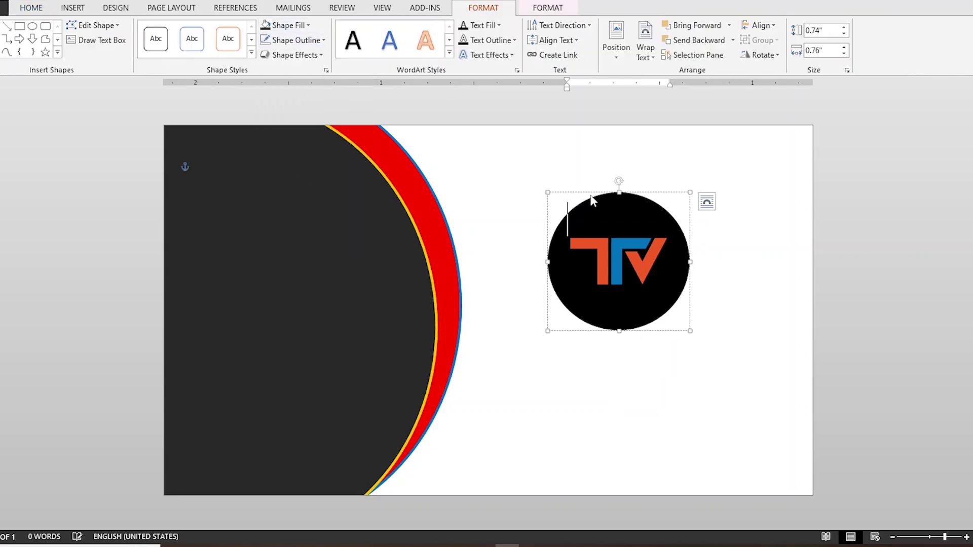
click(490, 213)
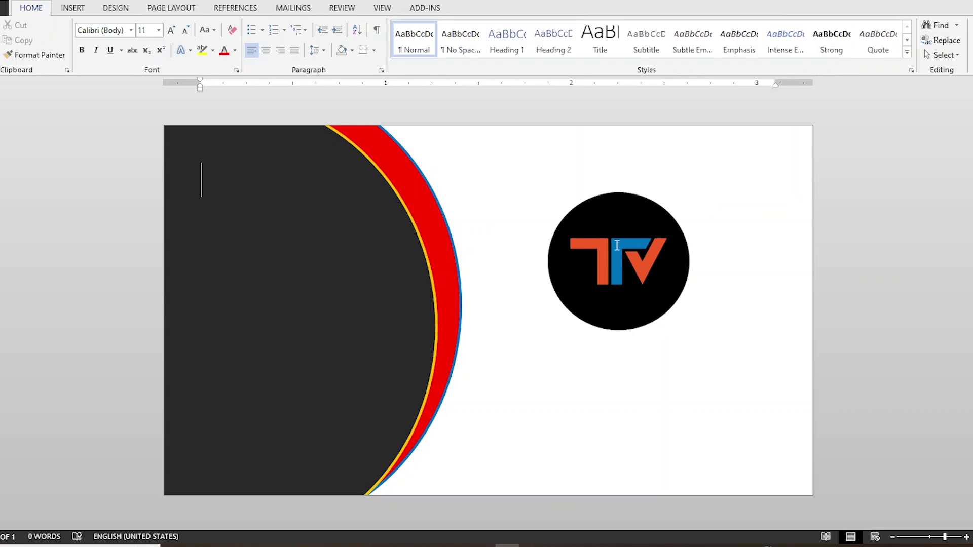
Step: Move the logo up near the top of the card's white area and shrink it to about 0.71" by 0.69"
click(632, 203)
drag(623, 189, 642, 156)
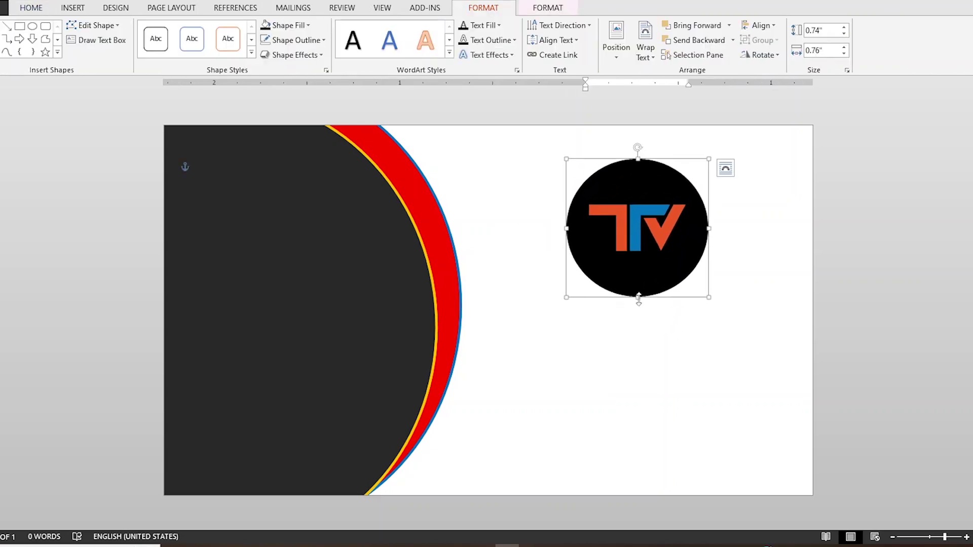
drag(638, 299, 639, 290)
drag(567, 225, 580, 225)
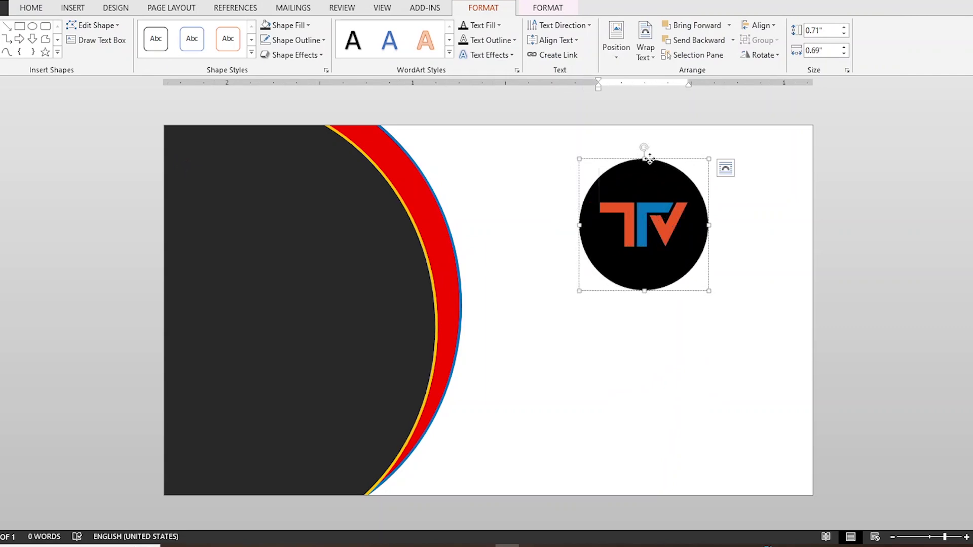
mouse_move(650, 159)
mouse_down()
mouse_move(642, 151)
mouse_move(645, 160)
mouse_up()
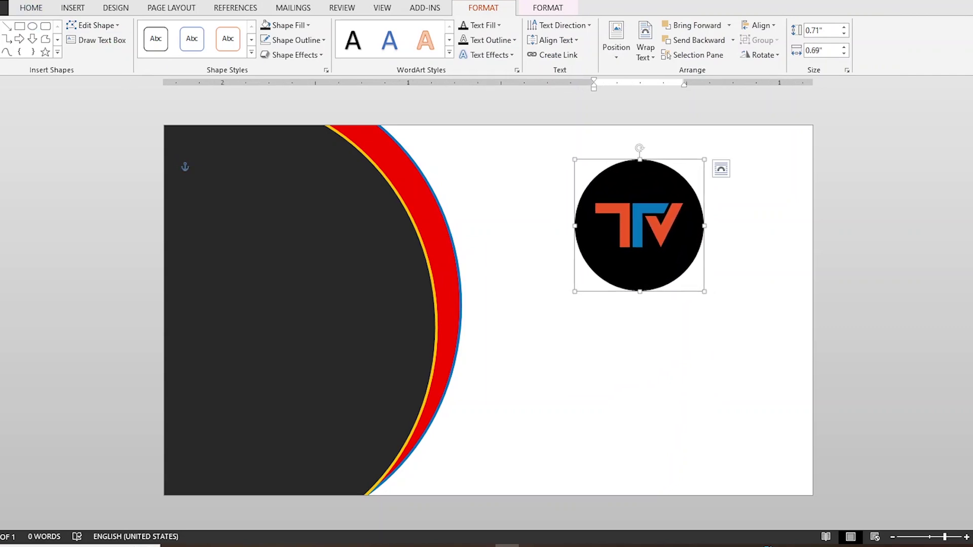
Step: Add a text box about 0.38" high and 1.61" wide just below the logo, containing the text "THE TECH VAI"
click(97, 40)
drag(491, 302, 771, 370)
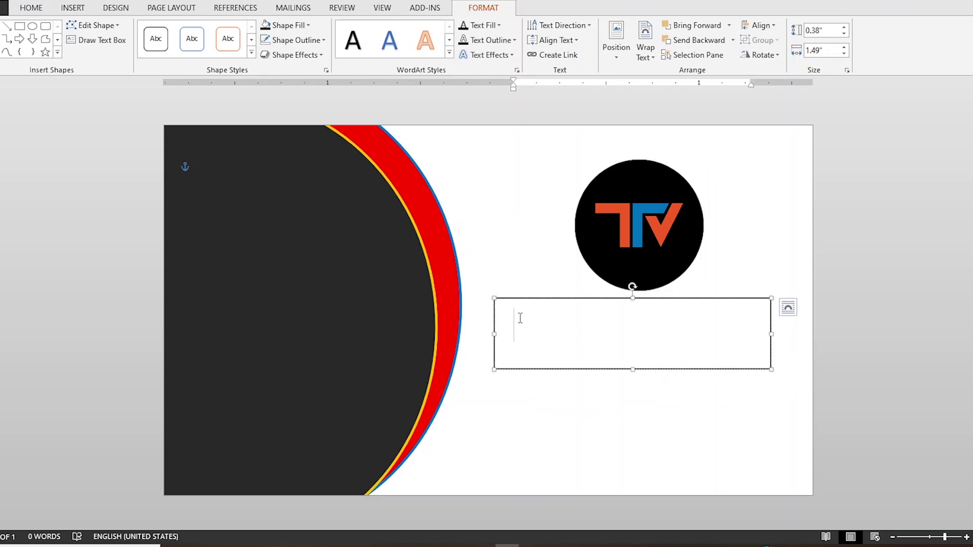
drag(494, 334, 473, 334)
text(YJ)
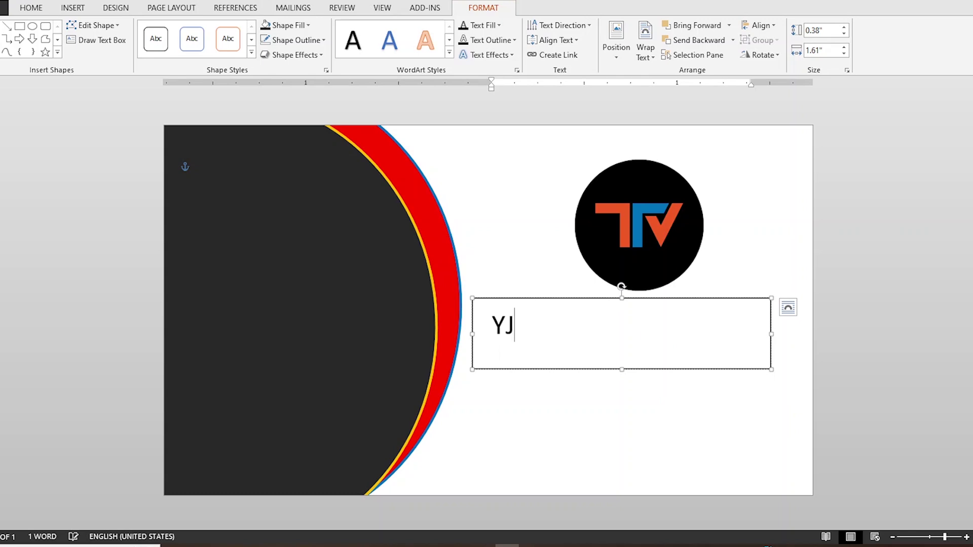
text(RTHE TECH)
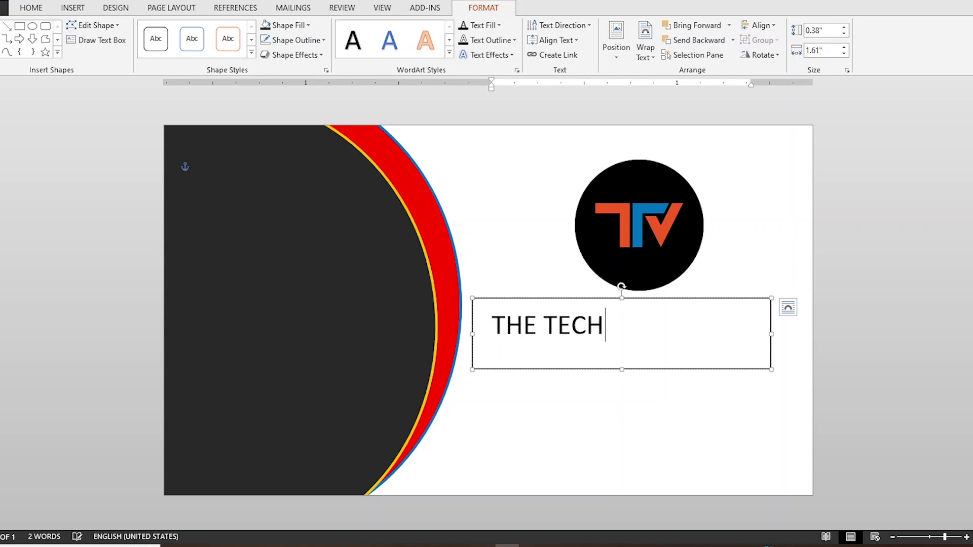
text( VAI)
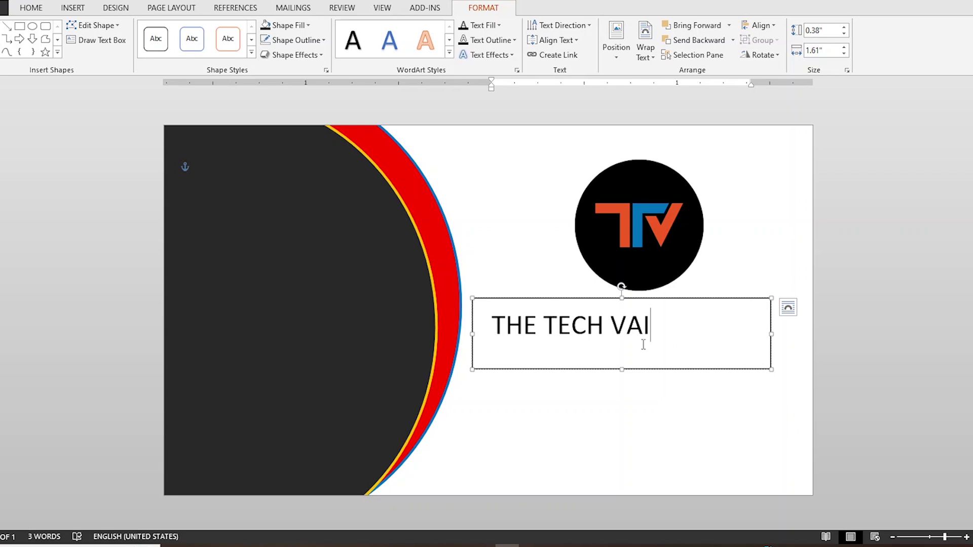
Step: Apply the black shadowed WordArt style to the "THE TECH VAI" text and fill it with standard red
triple_click(658, 329)
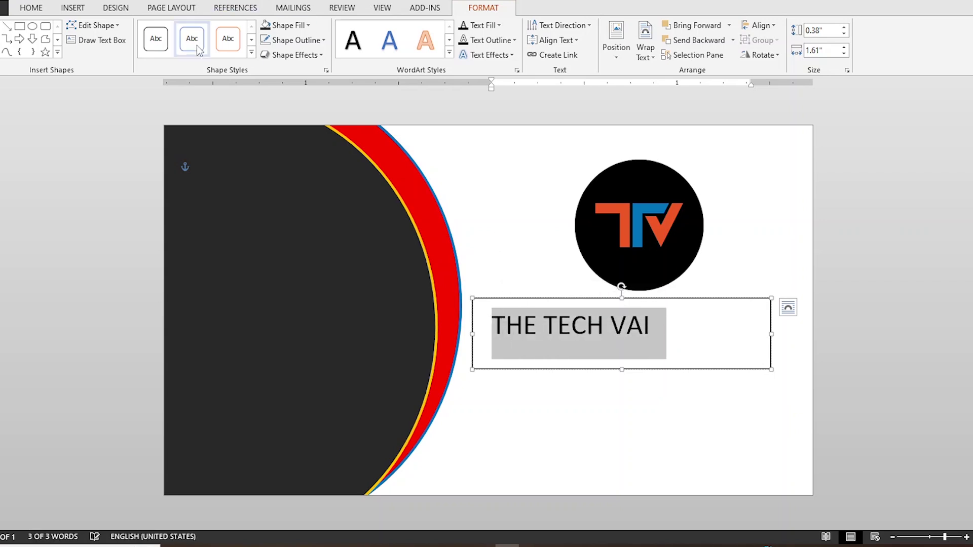
click(352, 39)
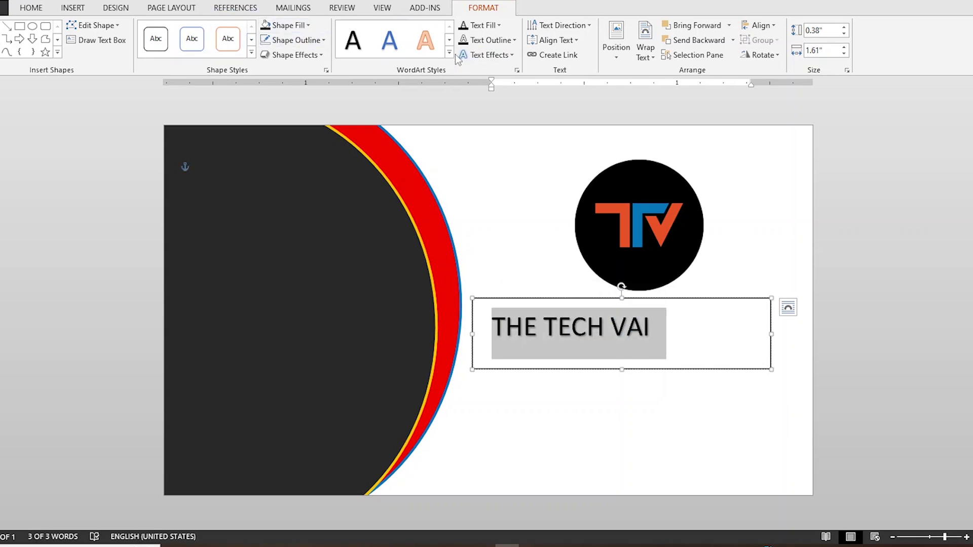
click(496, 26)
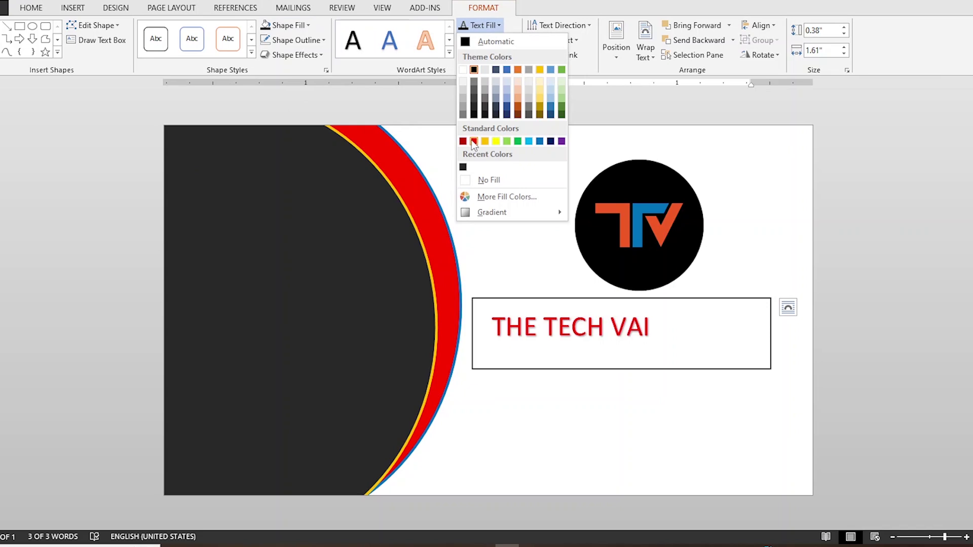
click(550, 2)
Step: Open the text outline weight choices for the "THE TECH VAI" title
click(487, 26)
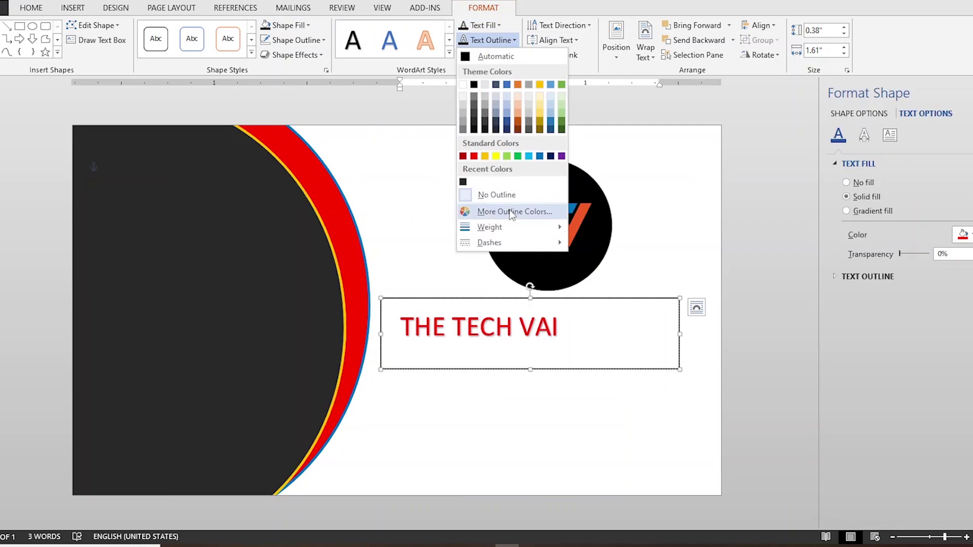
mouse_move(509, 228)
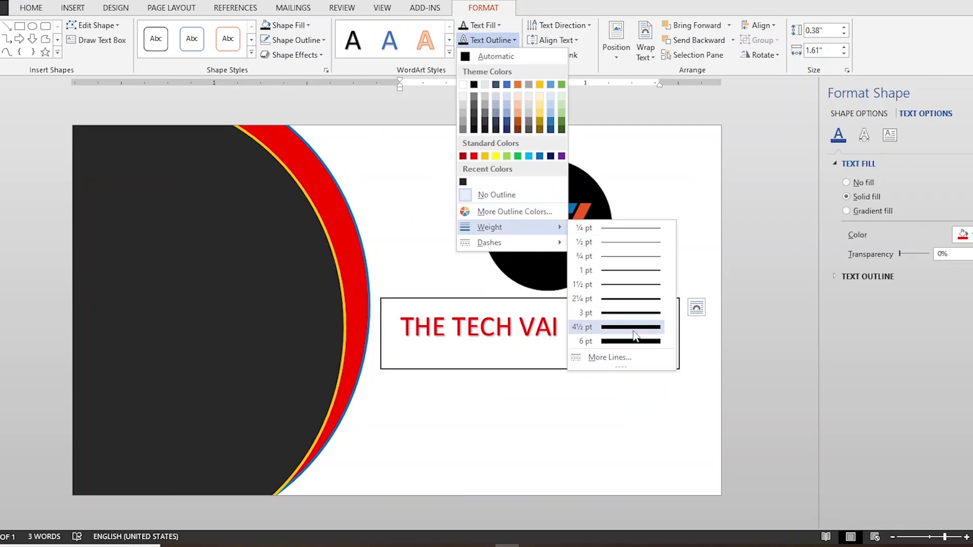